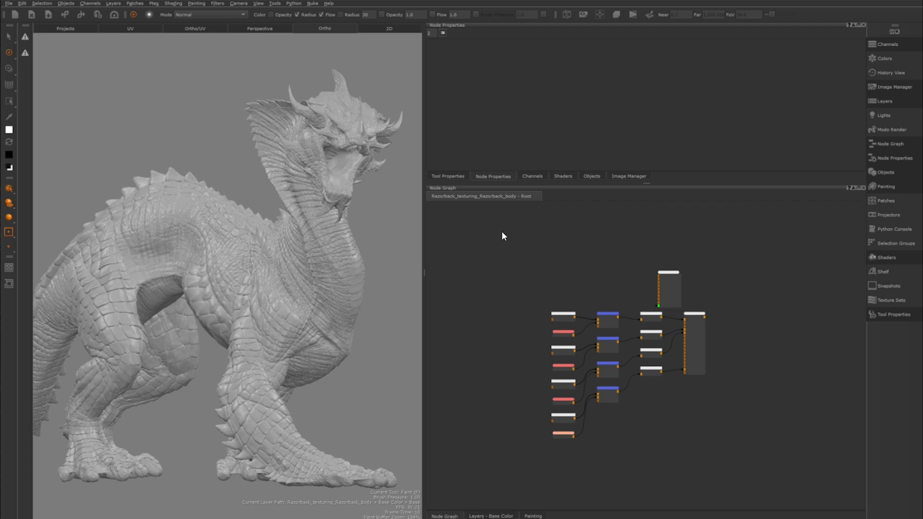
Step: Examine the Principled BRDF shader node and the connections running into its inputs
drag(503, 236, 761, 468)
scroll(702, 360, up, 3)
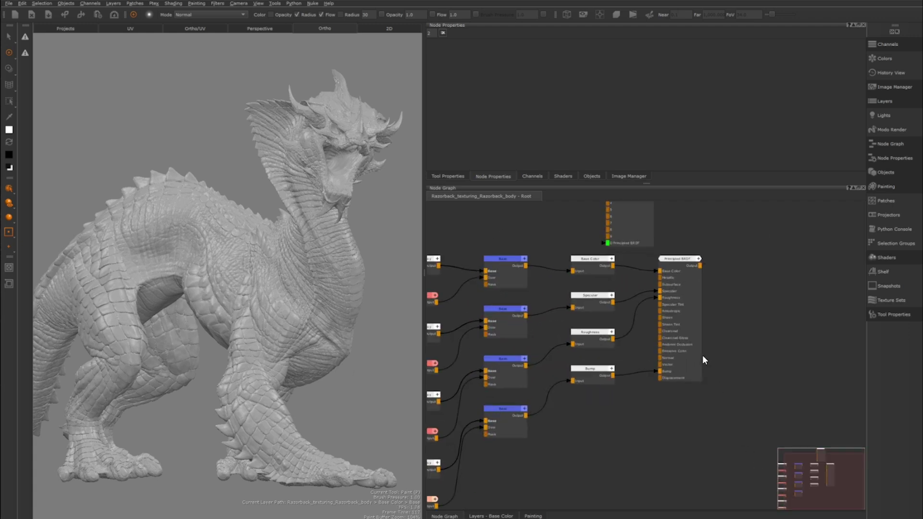
scroll(678, 316, up, 3)
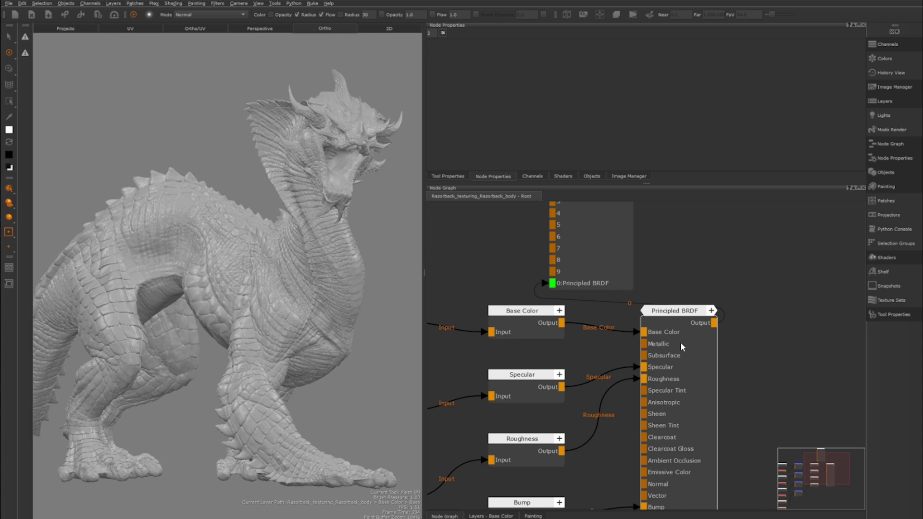
middle_drag(689, 412, 673, 363)
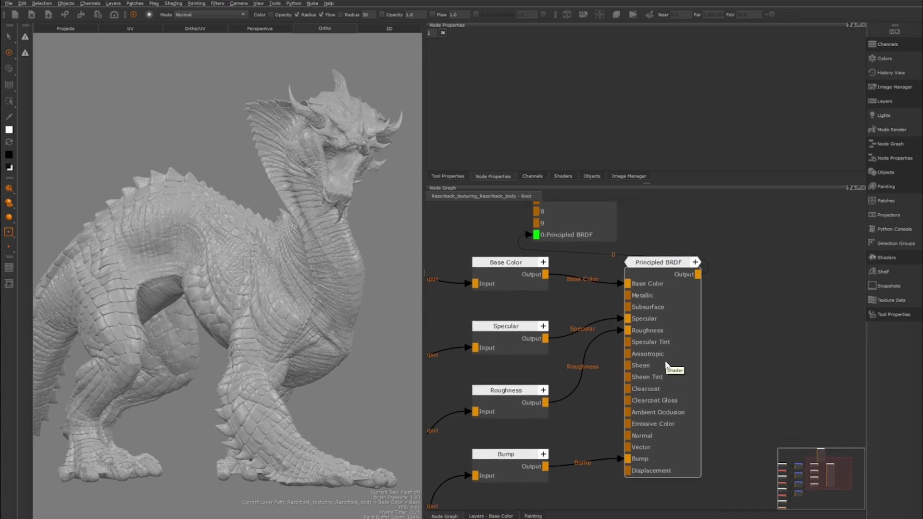
middle_drag(665, 341, 685, 364)
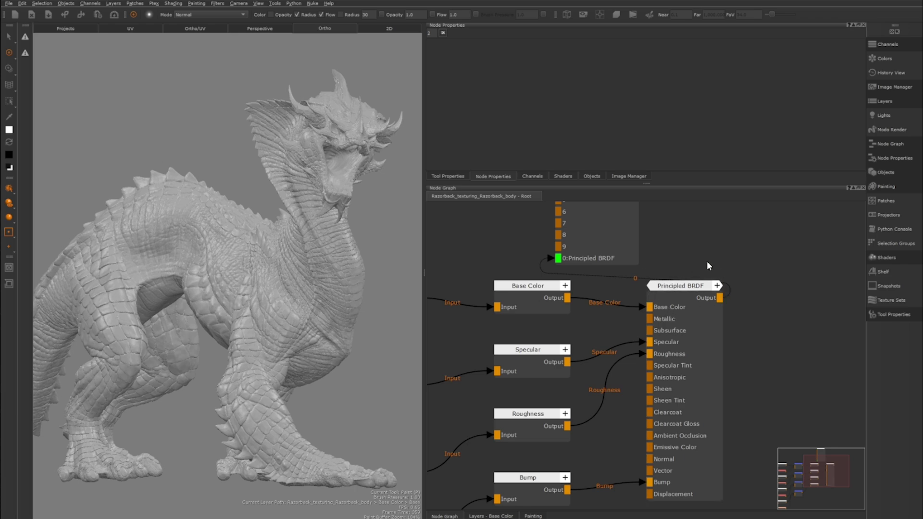
scroll(692, 268, down, 5)
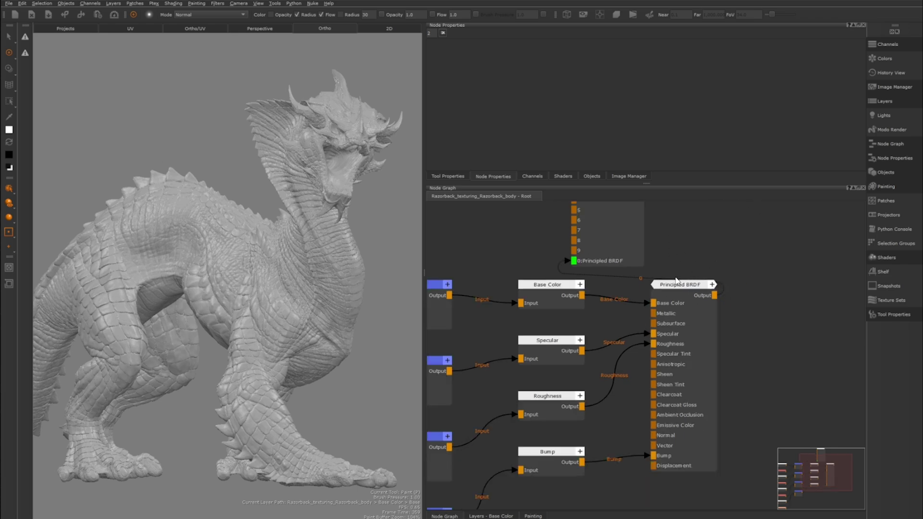
Step: Move the Viewer node clear of the shader and examine the Base Color, Specular, Roughness and Bump channel nodes
drag(663, 237, 747, 202)
middle_drag(635, 409, 606, 339)
drag(564, 273, 653, 454)
key(f)
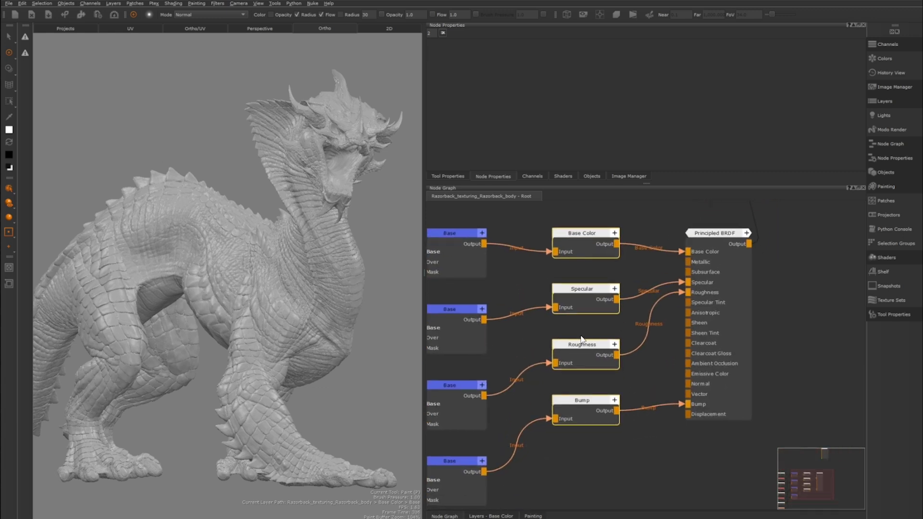
click(625, 447)
click(604, 347)
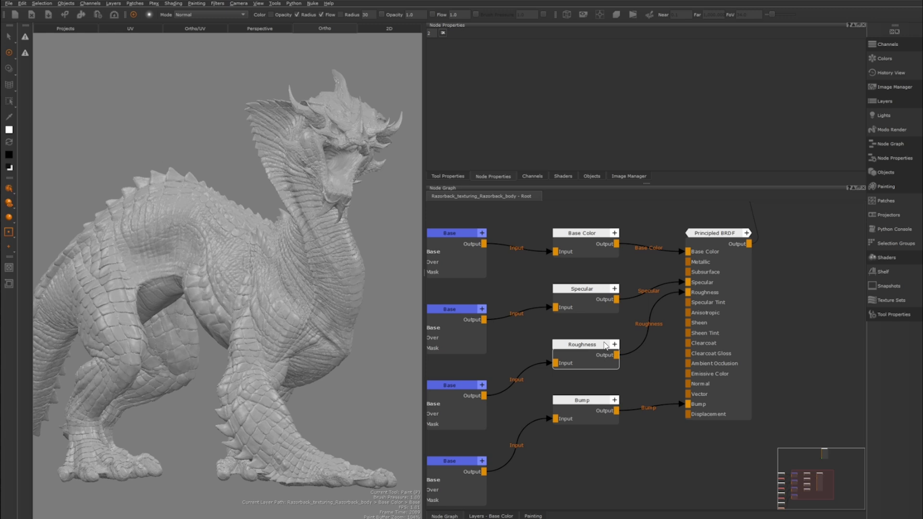
middle_drag(603, 346, 628, 376)
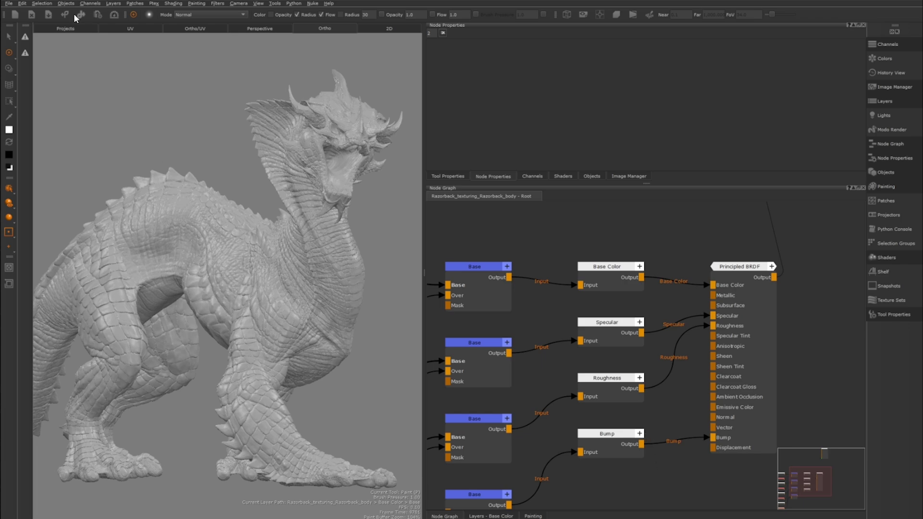
Step: Open the Export Manager and review the channels listed as export items
click(91, 3)
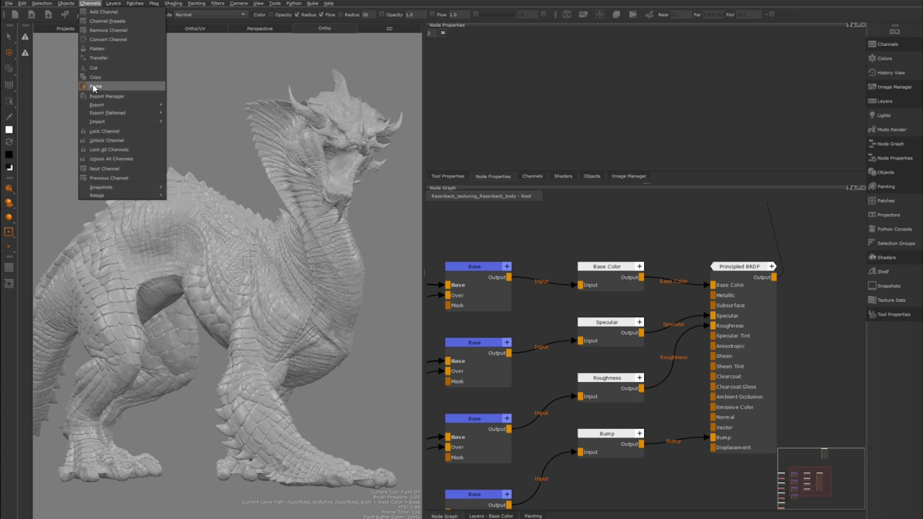
click(105, 97)
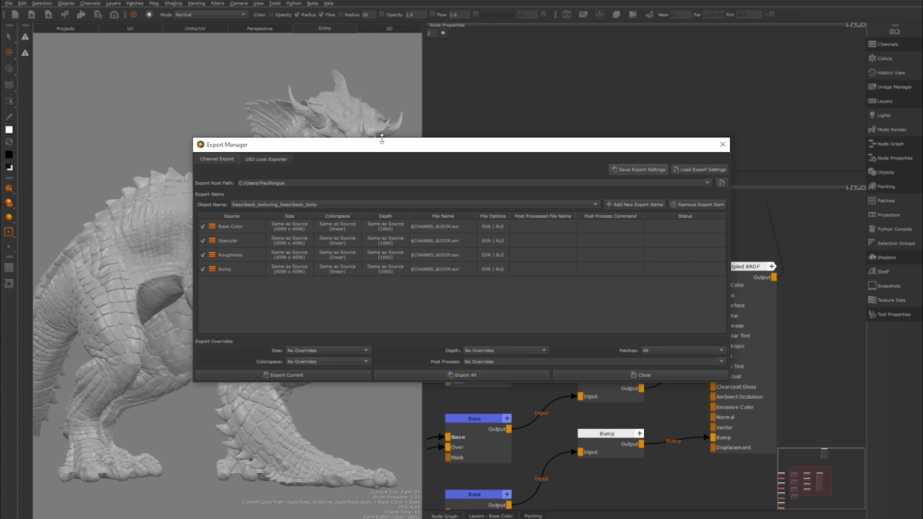
drag(384, 144, 220, 32)
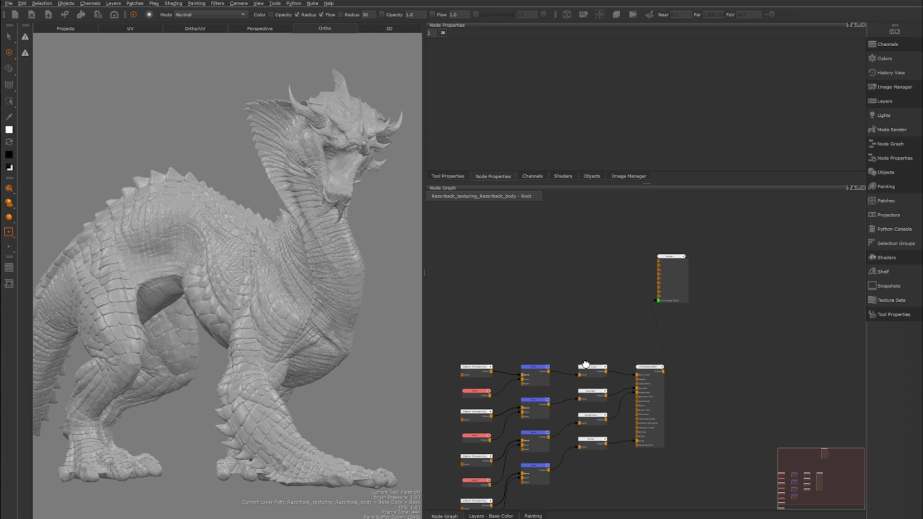
Step: Reposition the Viewer node beside the Principled BRDF node and connect the shader's output to Viewer input 1
scroll(653, 347, up, 3)
middle_drag(652, 345, 599, 407)
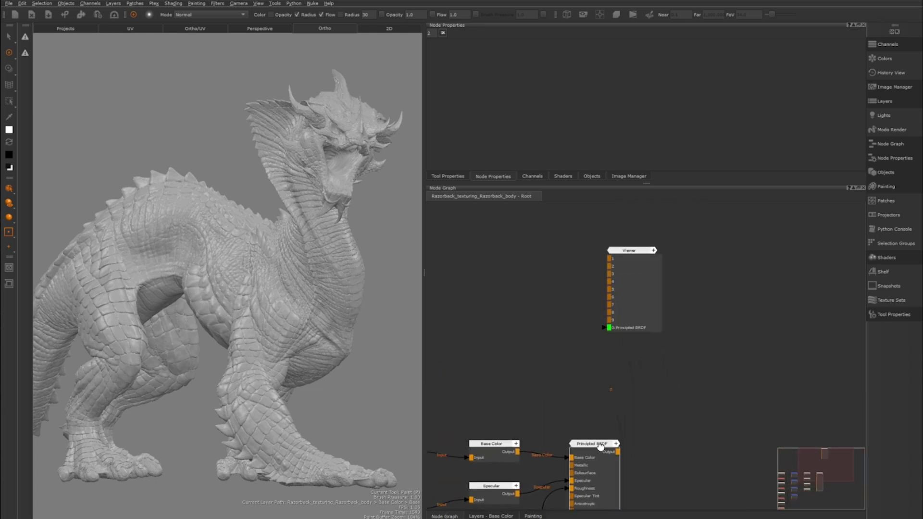
drag(625, 248, 727, 392)
middle_drag(724, 399, 656, 255)
scroll(662, 284, up, 5)
scroll(656, 255, down, 2)
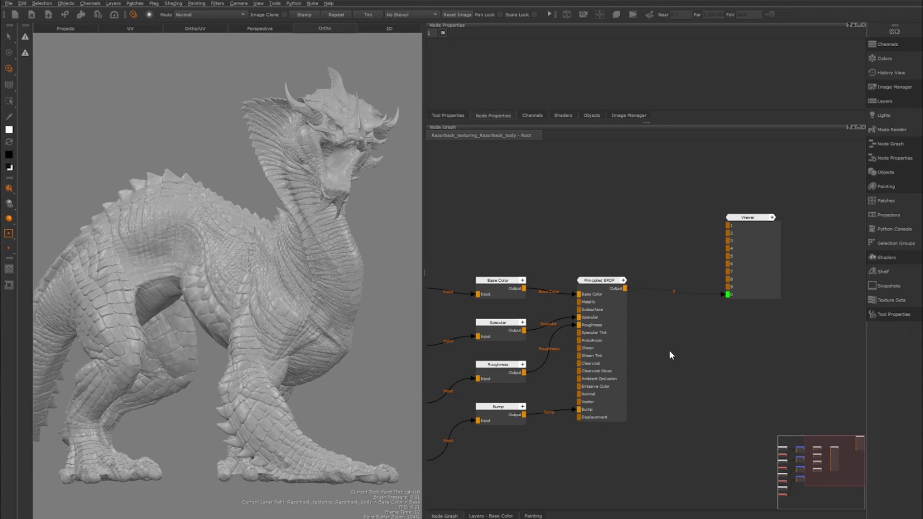
click(596, 281)
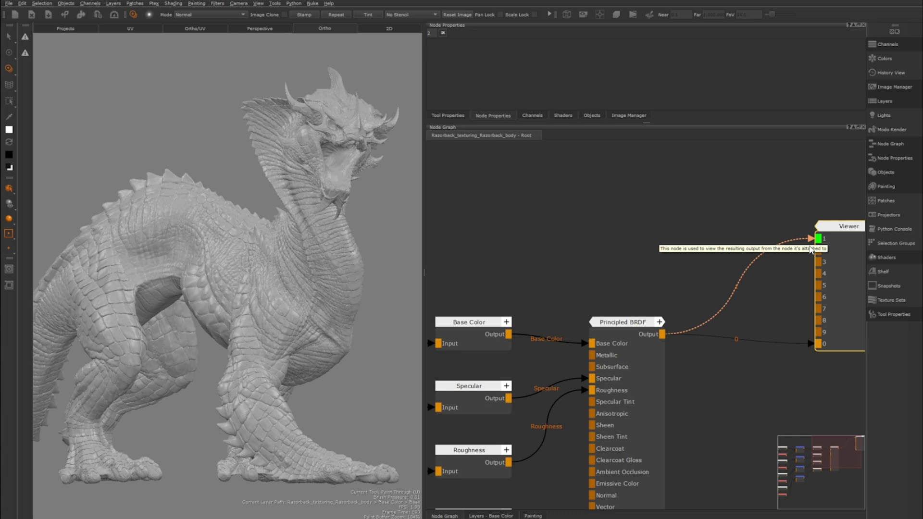
Step: Connect the Base Color channel node's output to Viewer input 2
click(477, 331)
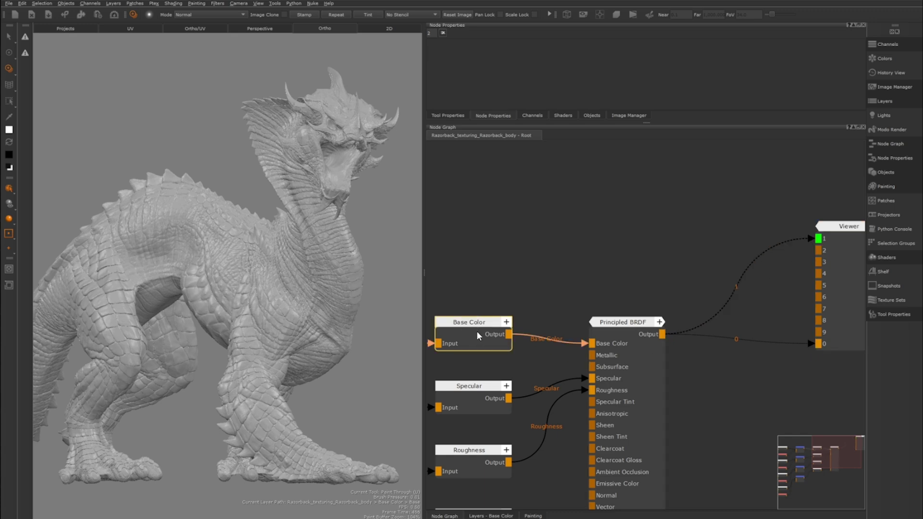
key(2)
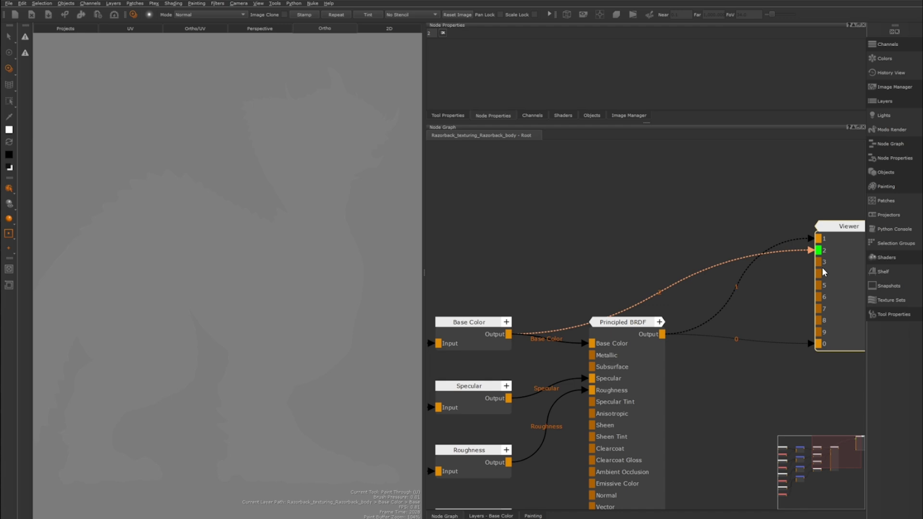
click(645, 222)
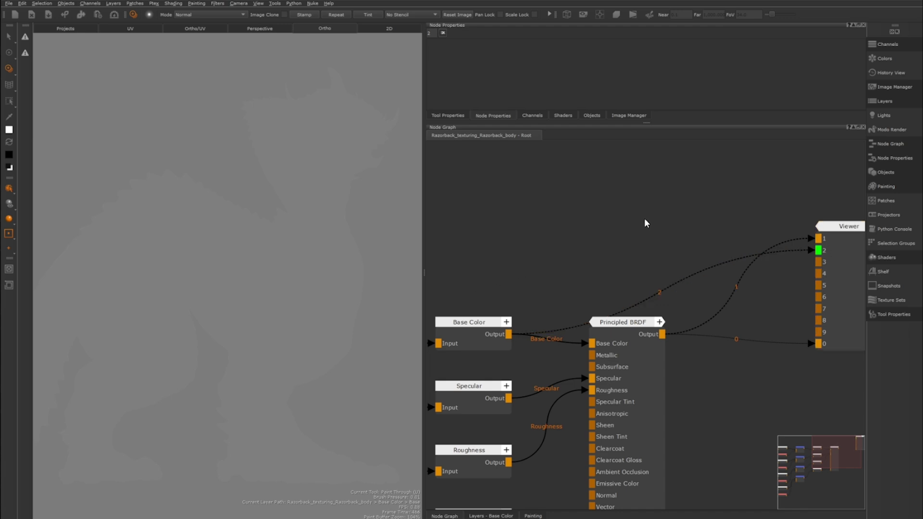
Step: Compare Viewer inputs 1 and 2 on the model, finishing on input 1
key(1)
key(2)
key(1)
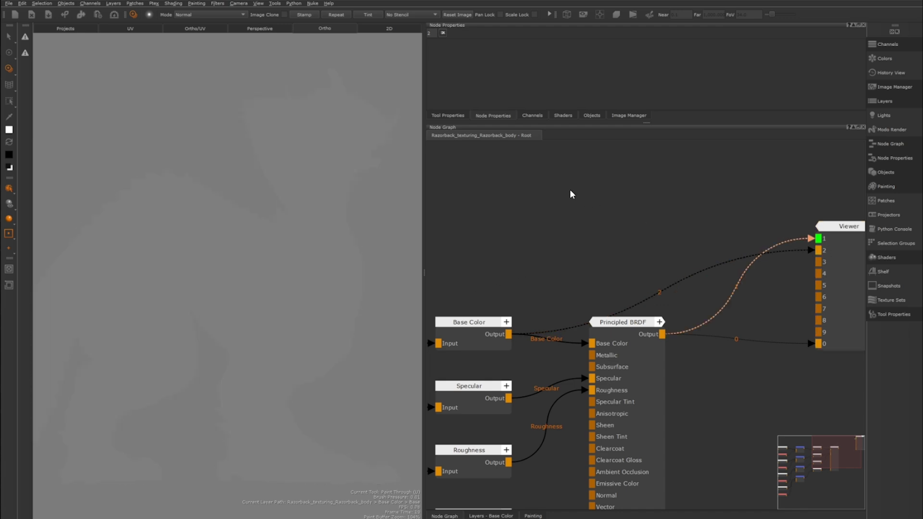
key(2)
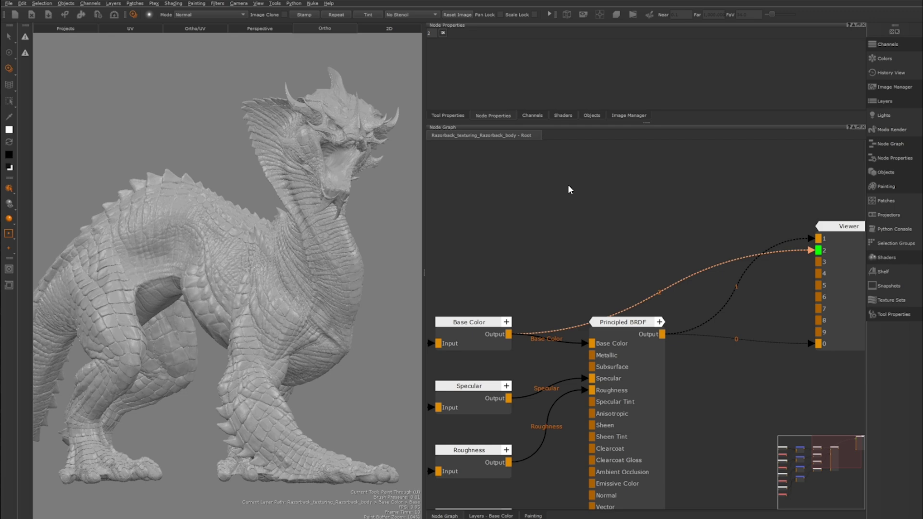
key(1)
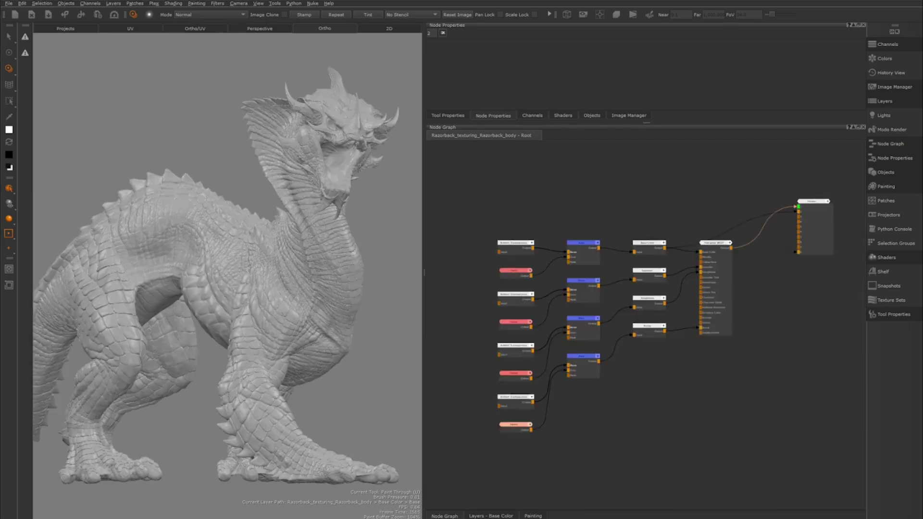
Step: Delete all the nodes feeding the Base Color, Specular, Roughness and Bump channel nodes
drag(452, 195, 611, 456)
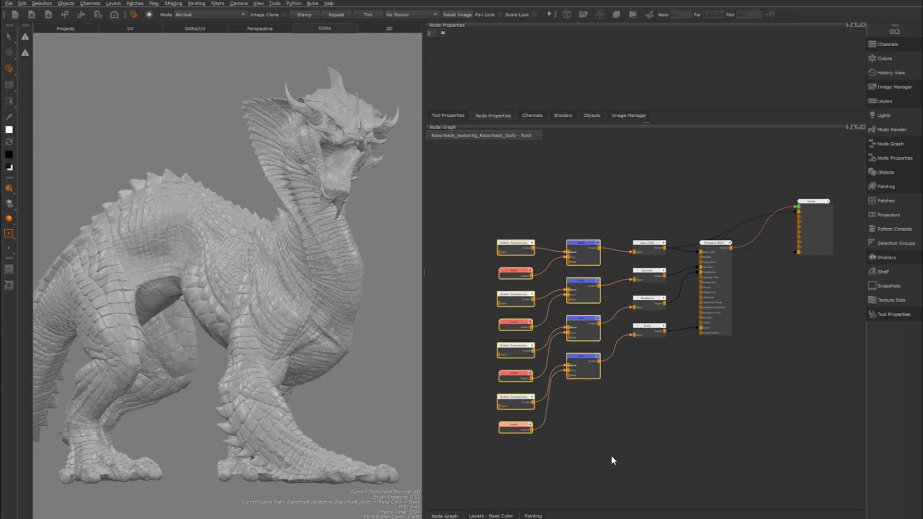
key(Delete)
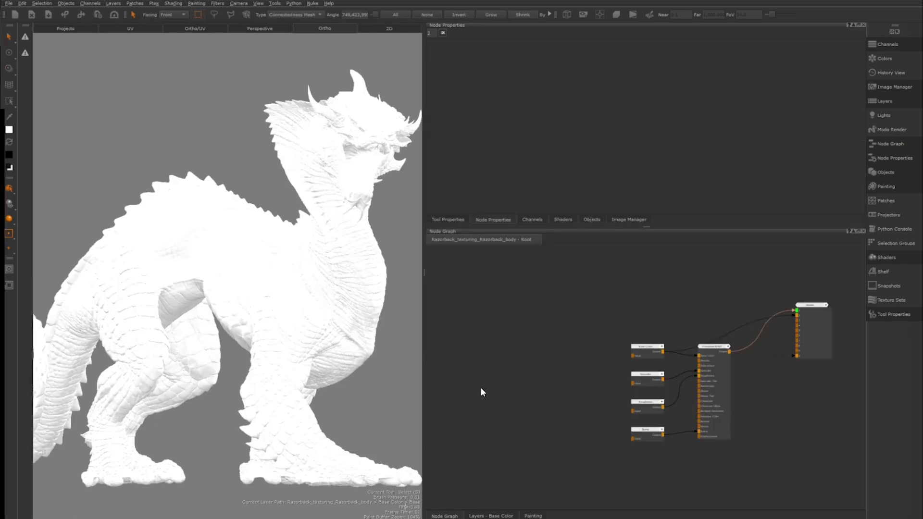
middle_drag(509, 424, 521, 417)
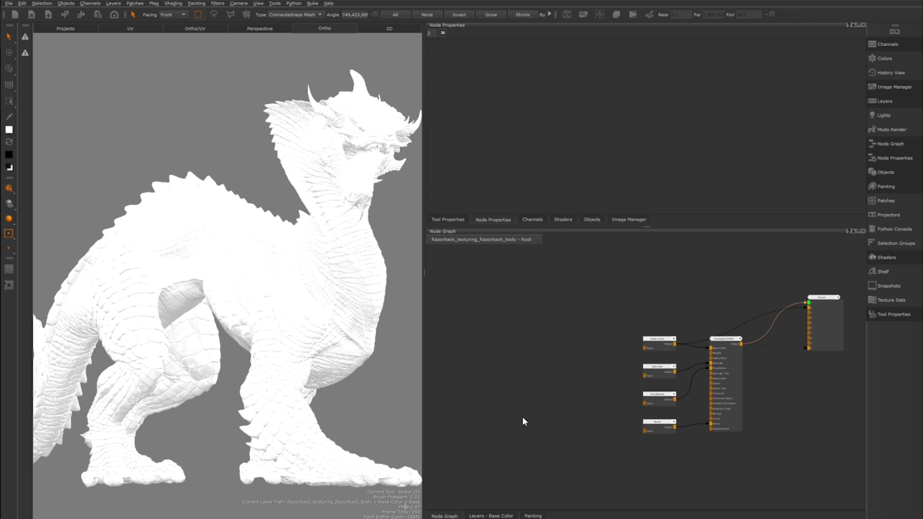
Step: Browse the available node types in the quick-create list and in the graph's node categories
scroll(522, 416, up, 2)
key(Tab)
click(606, 345)
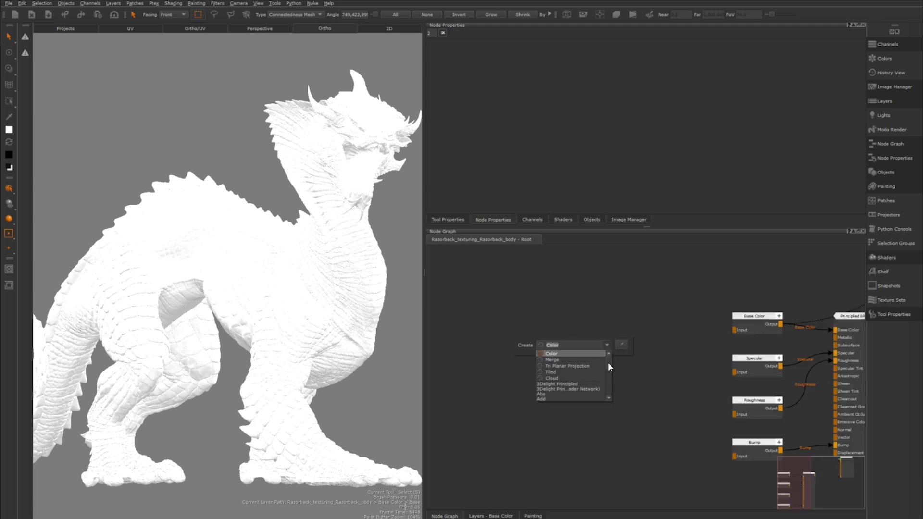
mouse_move(607, 361)
mouse_down()
mouse_move(607, 395)
mouse_move(607, 366)
mouse_up()
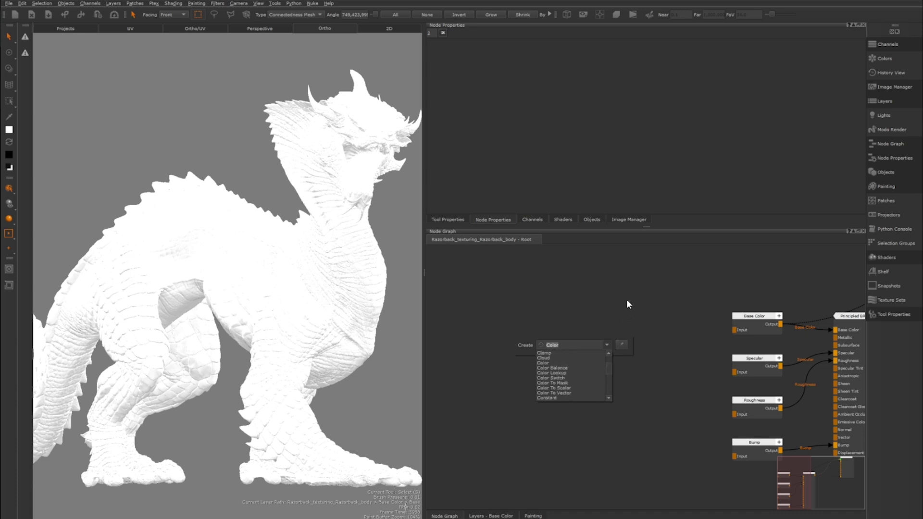
click(594, 298)
click(593, 298)
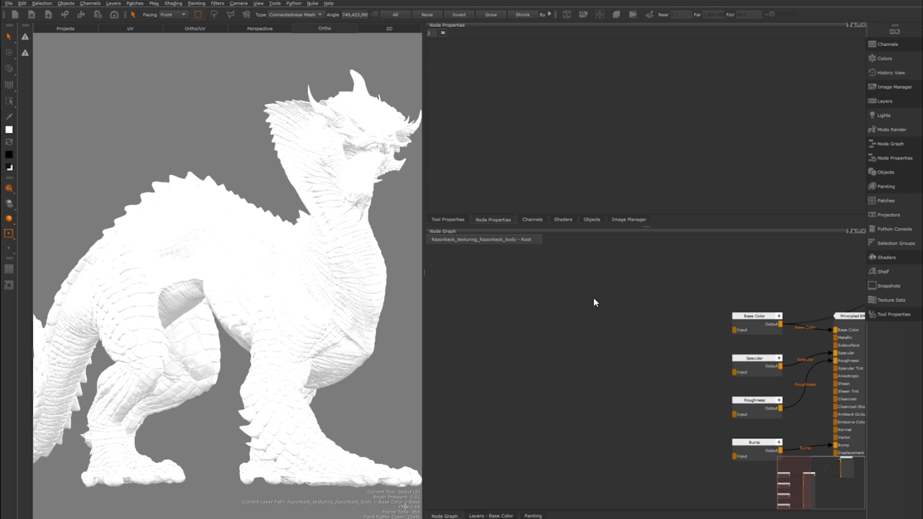
right_click(587, 321)
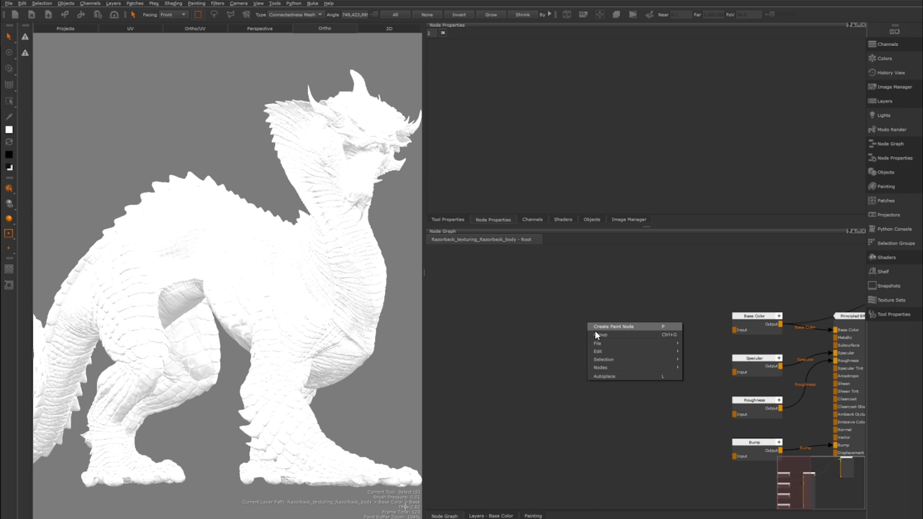
mouse_move(604, 367)
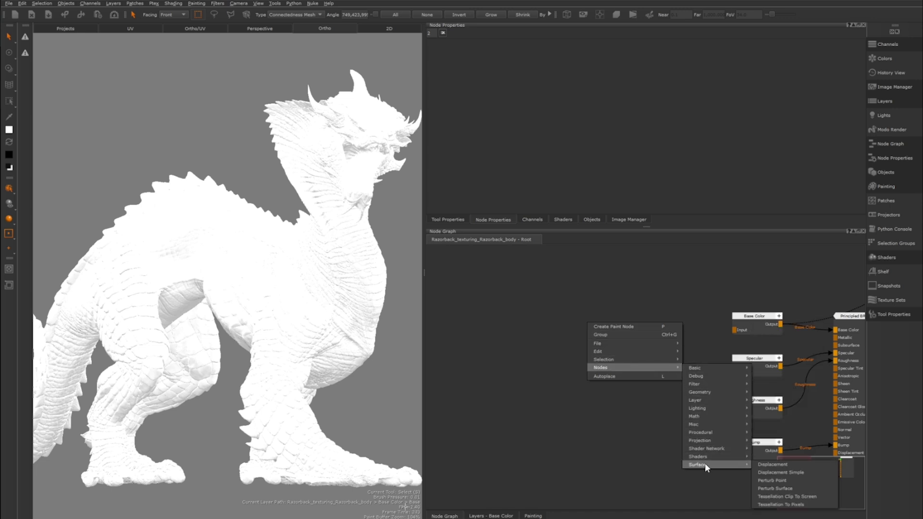
Step: Add a Merge node in the empty area before the channel nodes
middle_drag(566, 340, 582, 332)
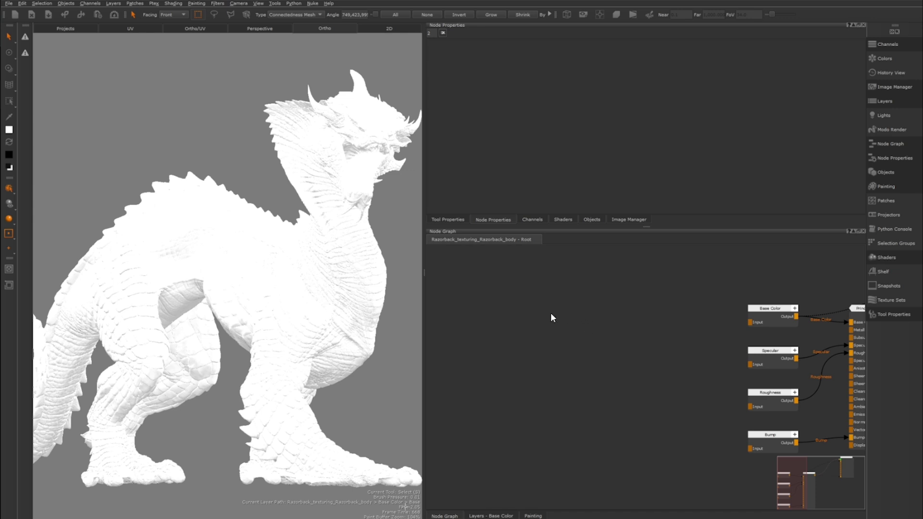
key(m)
scroll(557, 317, up, 5)
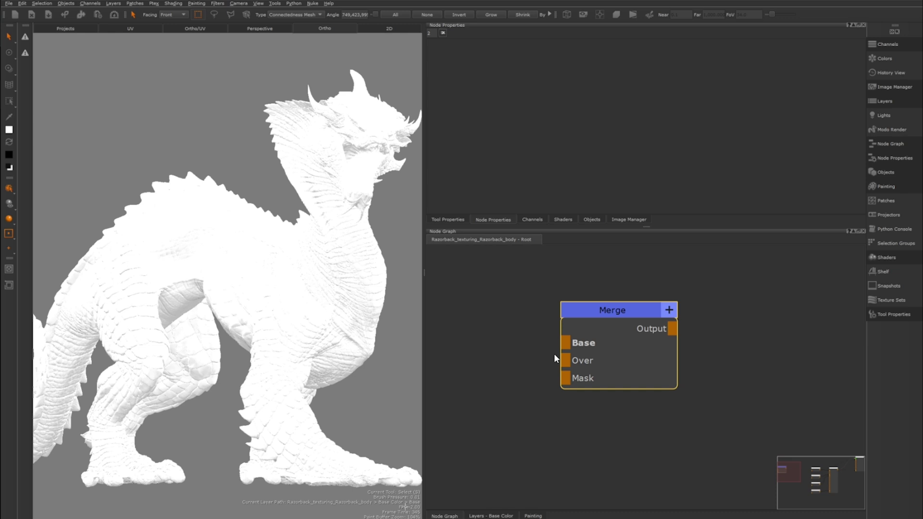
scroll(552, 330, down, 2)
Step: Add a Color node in the empty space on the input side of the Merge node
middle_drag(530, 322, 554, 340)
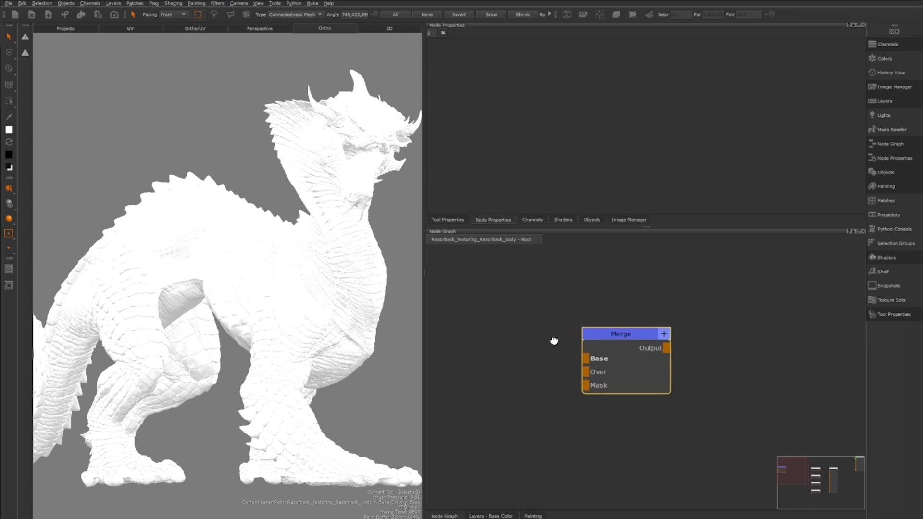
key(Tab)
text(color)
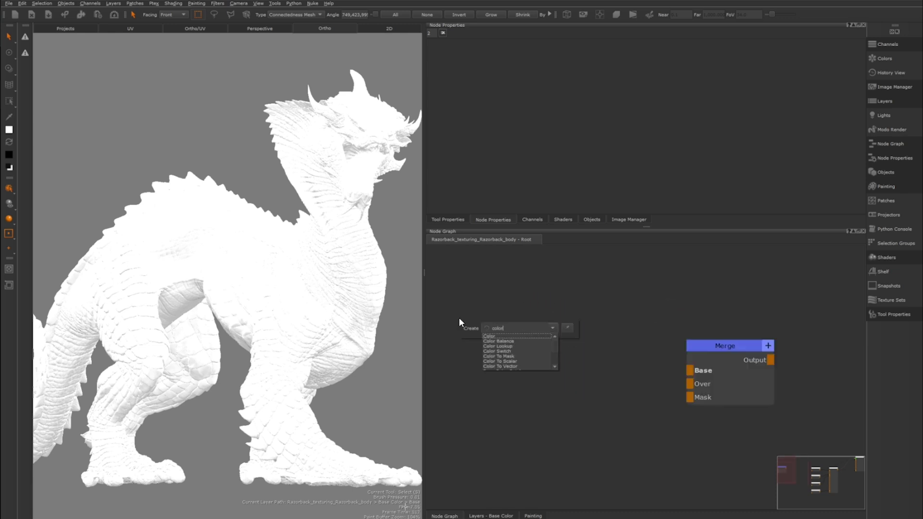
click(496, 336)
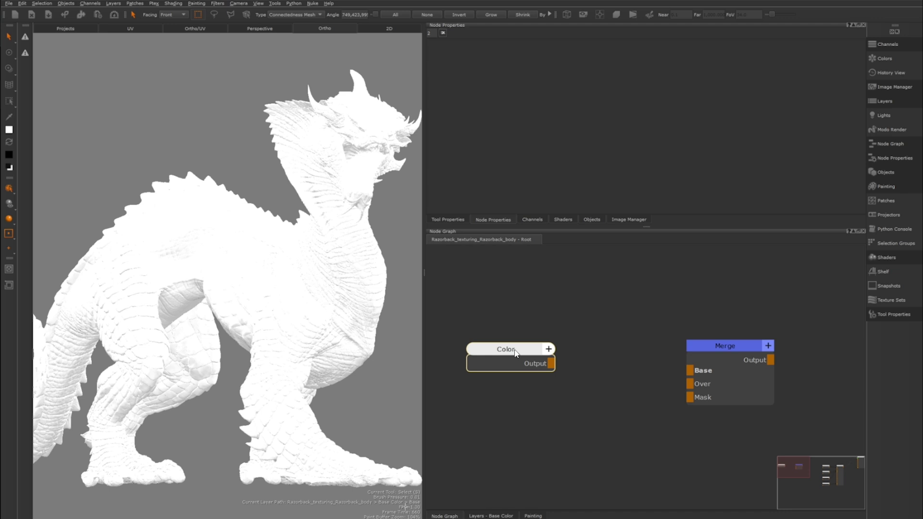
Step: Show the Color node's output on the model and set its colour to a dark olive green
click(526, 352)
key(1)
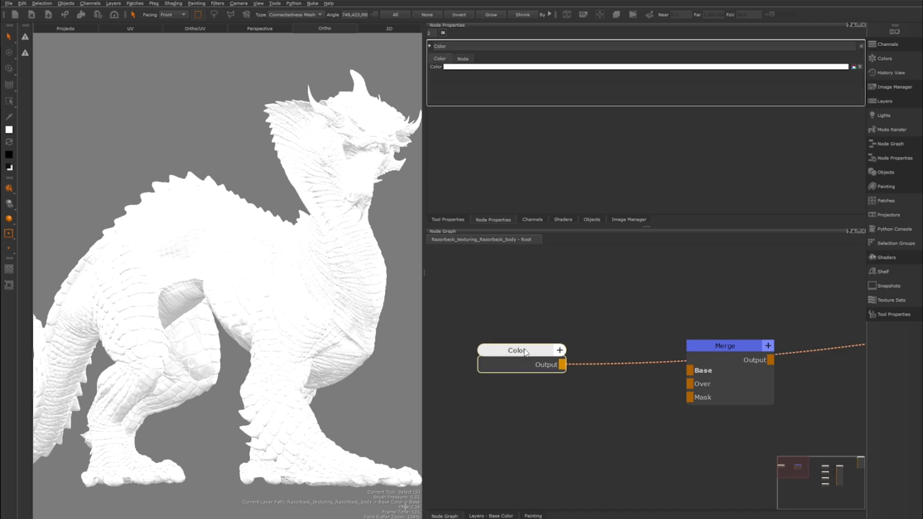
click(533, 69)
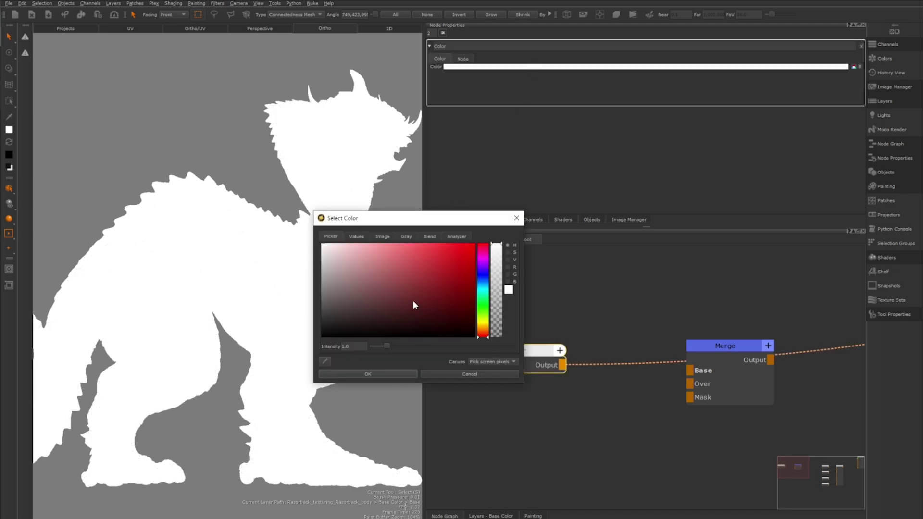
drag(413, 300, 443, 316)
click(483, 305)
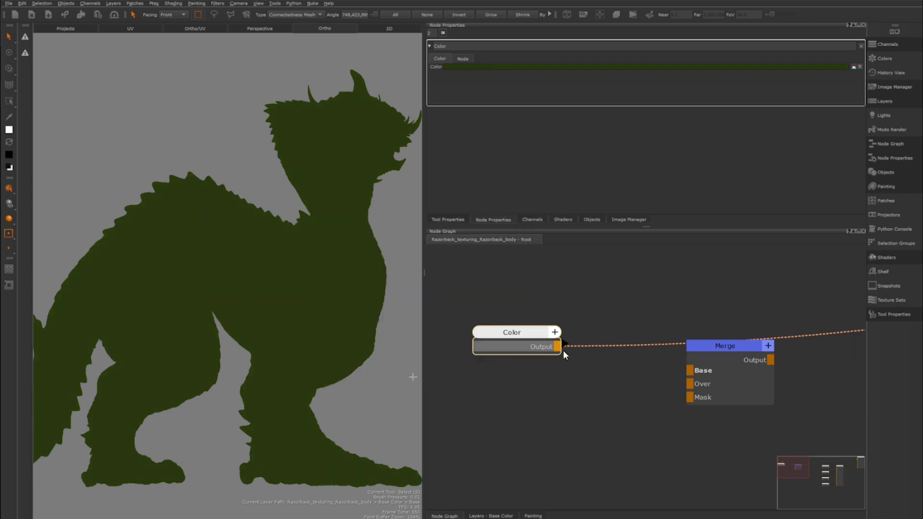
Step: Connect the Color node to the Merge's Base input and add a second, brighter green Color node feeding the Over input
drag(559, 348, 691, 371)
middle_drag(634, 416, 622, 363)
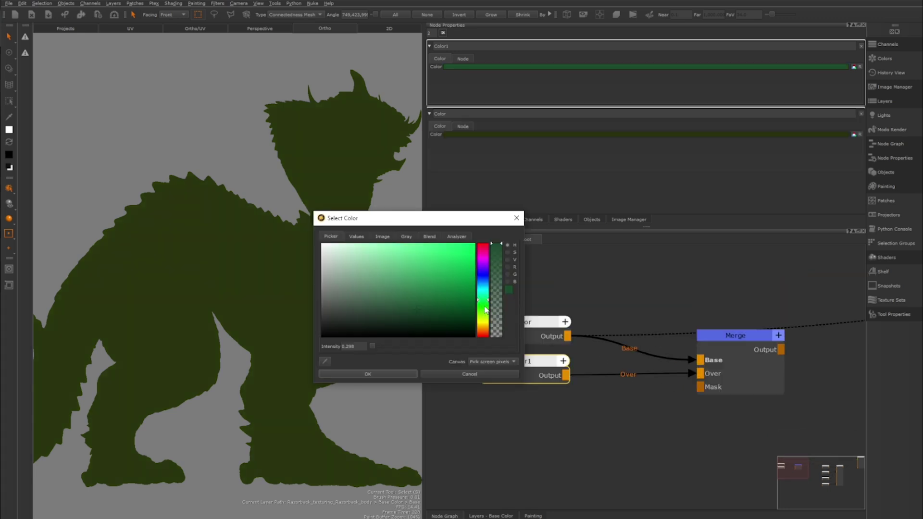
drag(485, 304, 485, 308)
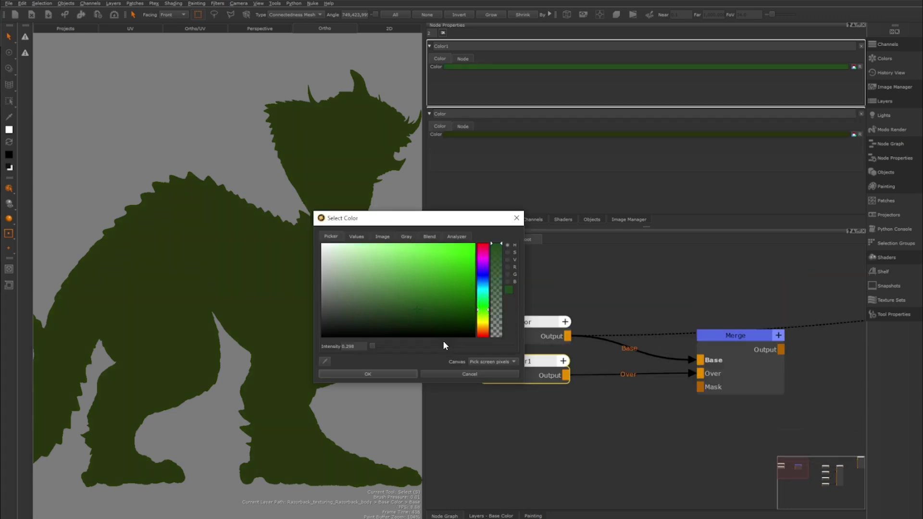
click(390, 375)
Step: Add a Cloud node below the two Color nodes and connect its output to the Merge's Mask input
middle_drag(595, 395, 577, 349)
middle_drag(490, 373, 566, 343)
click(541, 383)
key(Tab)
text(clou)
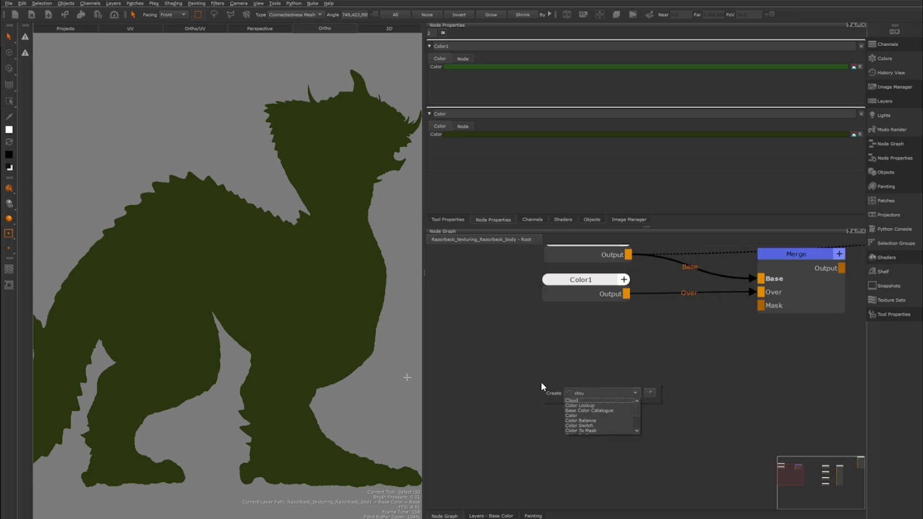
click(572, 400)
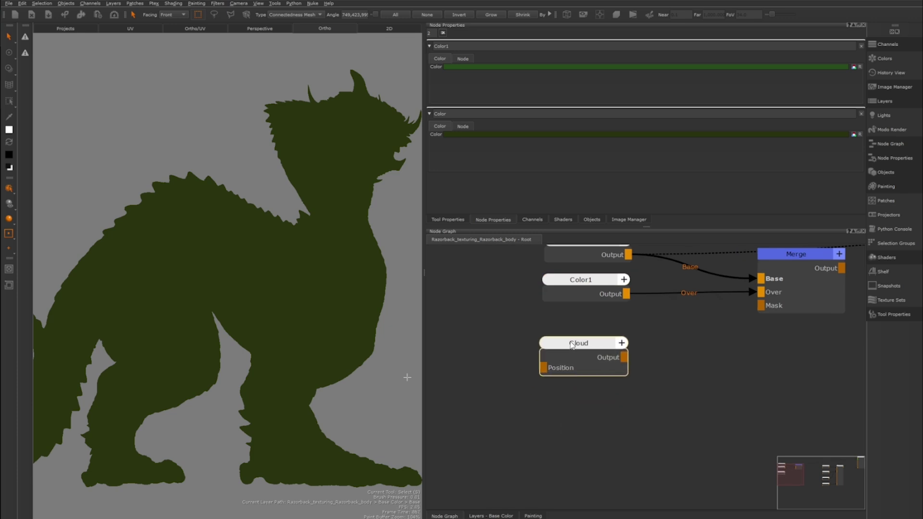
drag(624, 356, 760, 306)
Step: View the Cloud node's output on the model and adjust its Size to 0.303
key(v)
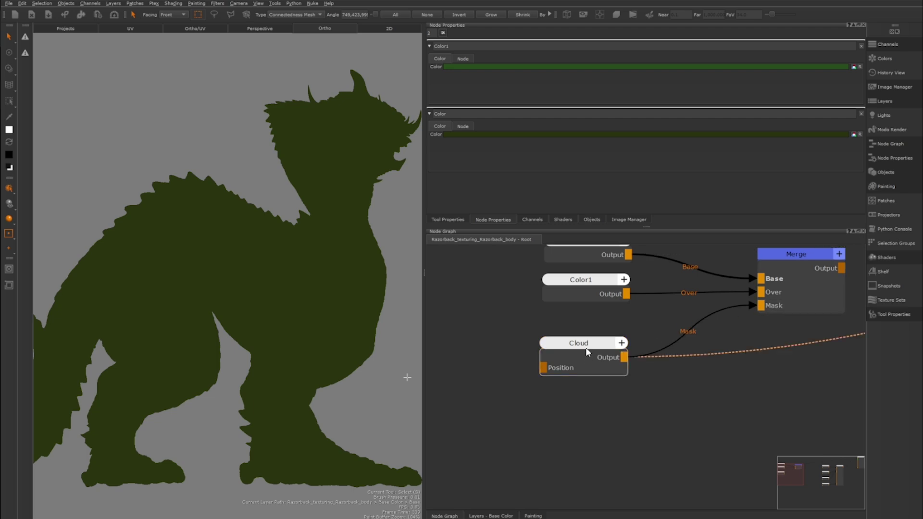
drag(586, 351, 594, 345)
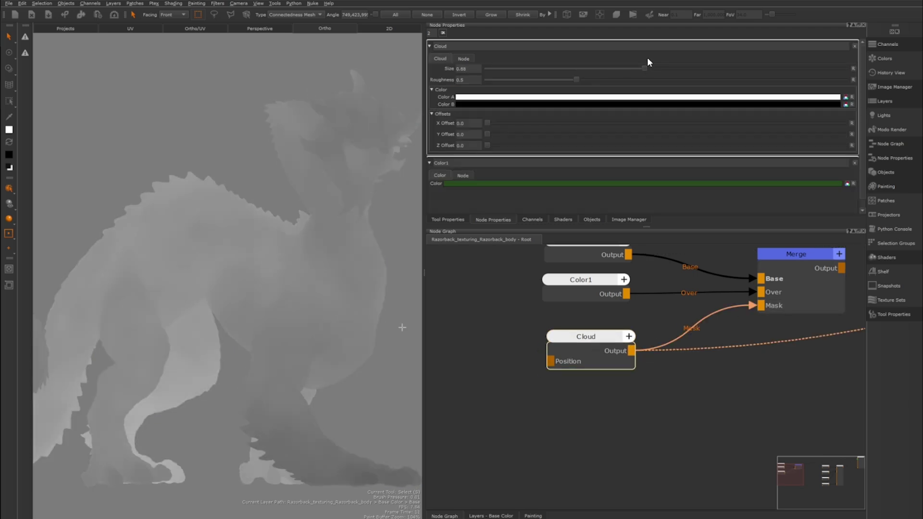
drag(596, 69, 676, 79)
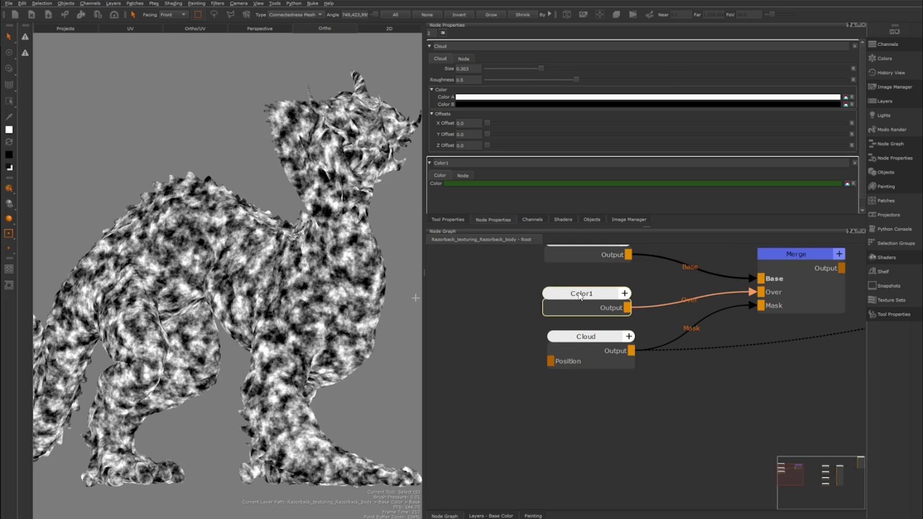
Step: Arrange the two Color nodes in a neat column above the Cloud node and select the whole Merge node group
drag(548, 307, 556, 302)
middle_drag(558, 306, 545, 349)
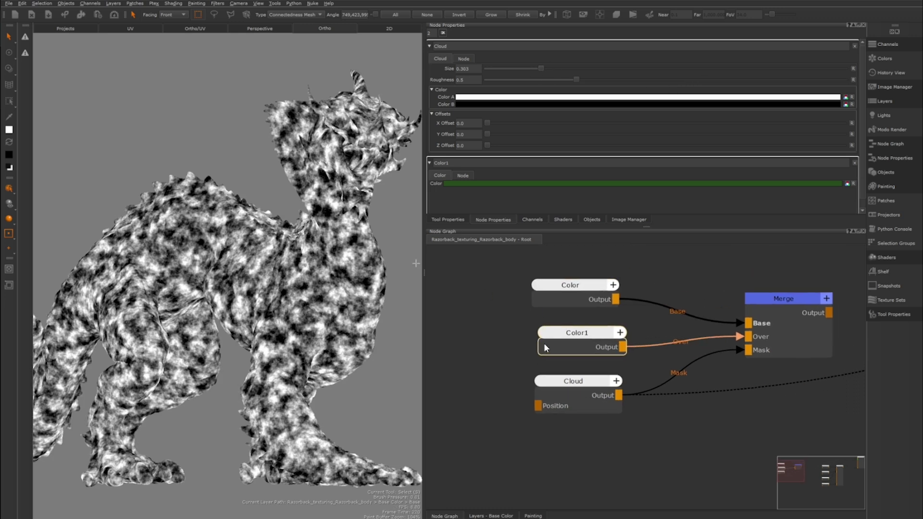
click(563, 295)
drag(563, 295, 580, 294)
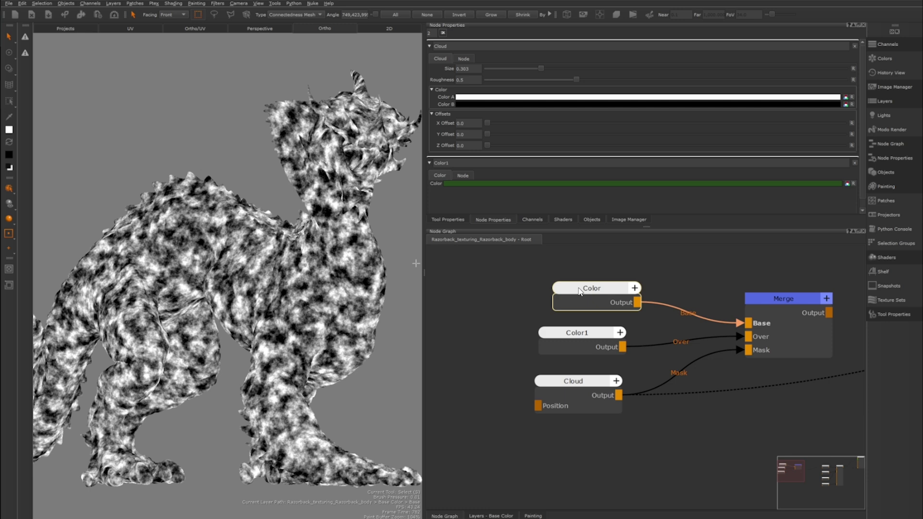
drag(580, 294, 578, 288)
drag(443, 267, 684, 402)
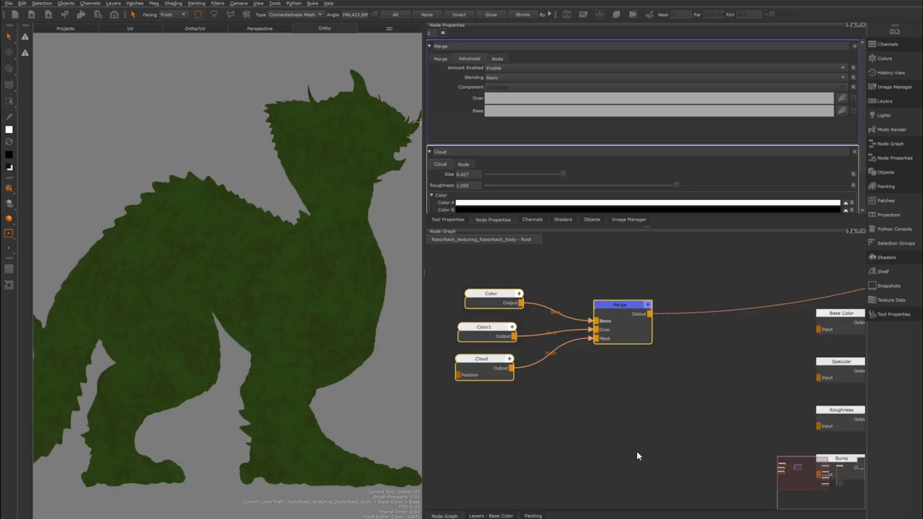
middle_drag(535, 447, 587, 447)
click(573, 435)
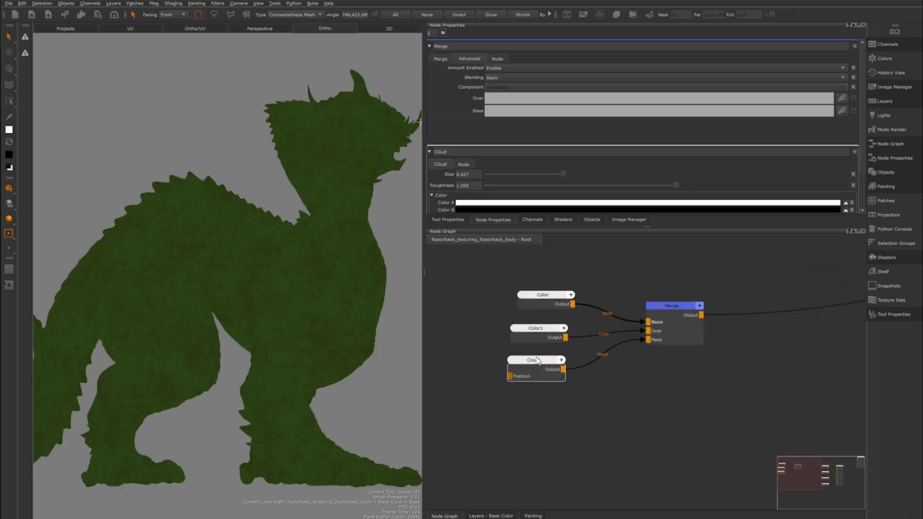
Step: Duplicate the Cloud node into the empty space below the network and open the copy's properties
click(537, 361)
middle_drag(513, 442, 510, 399)
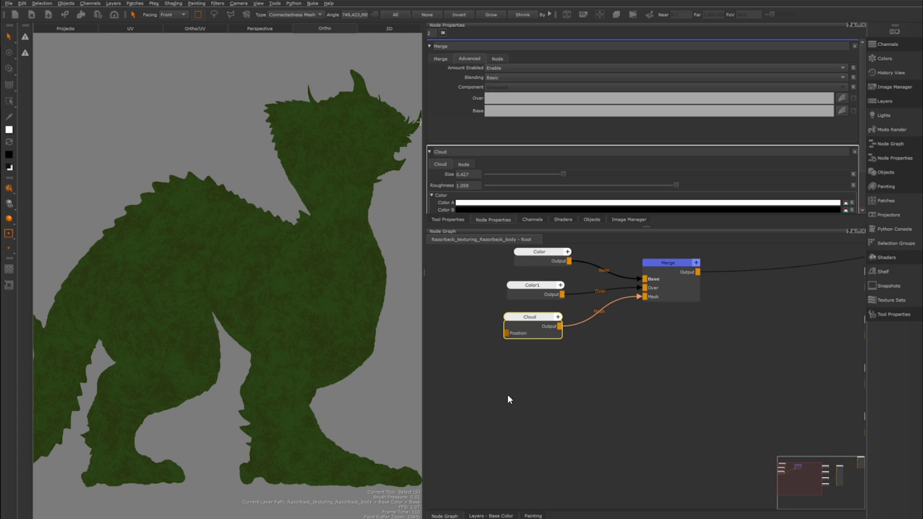
click(508, 396)
key(ctrl+v)
double_click(561, 428)
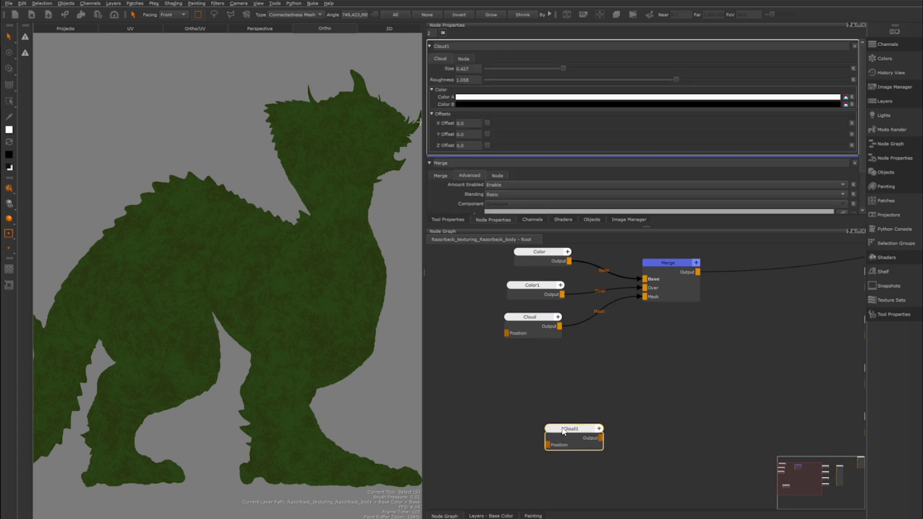
middle_drag(563, 430, 516, 386)
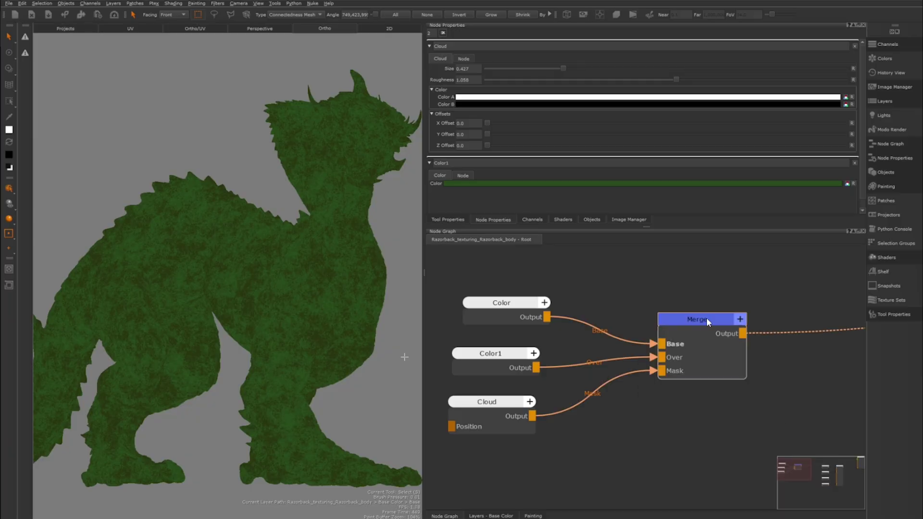
Step: Open the Merge node's properties and look through its available blending modes
click(706, 318)
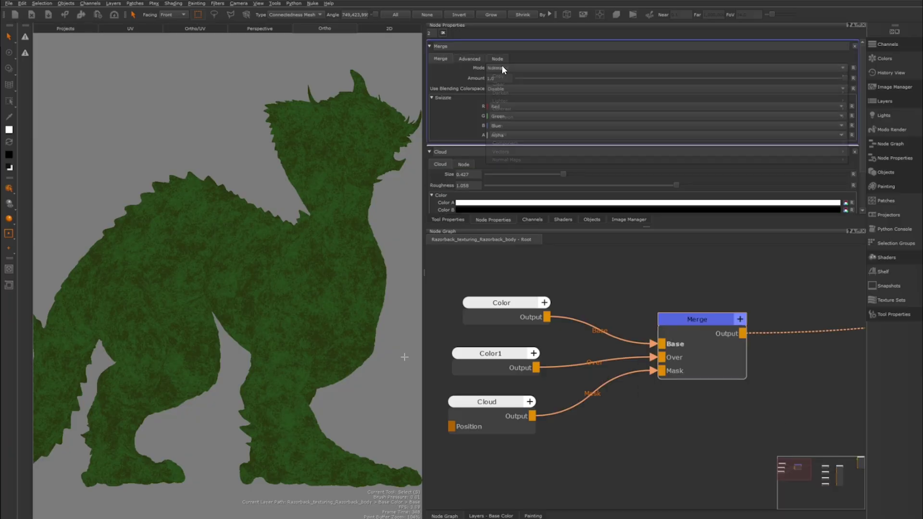
click(500, 67)
mouse_move(507, 126)
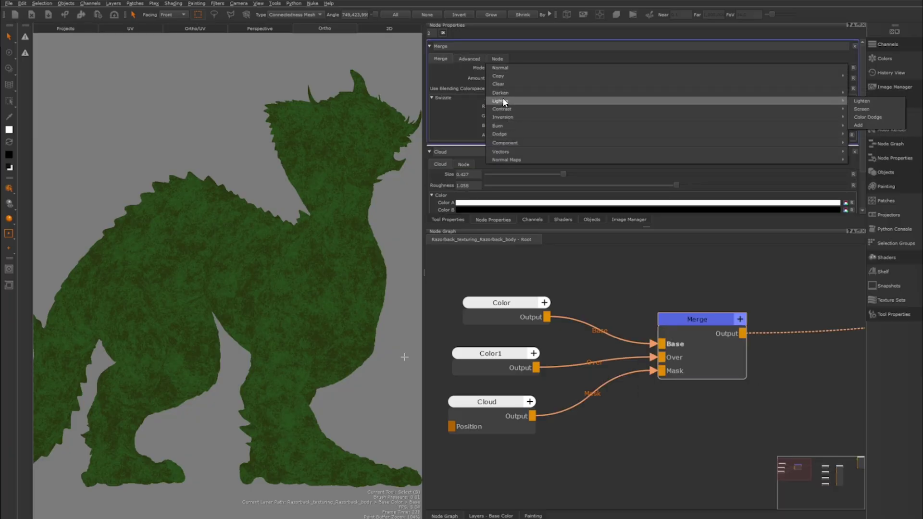
Step: Set the Merge node's Amount to 0.478 and show its advanced settings
click(849, 80)
drag(844, 78, 673, 78)
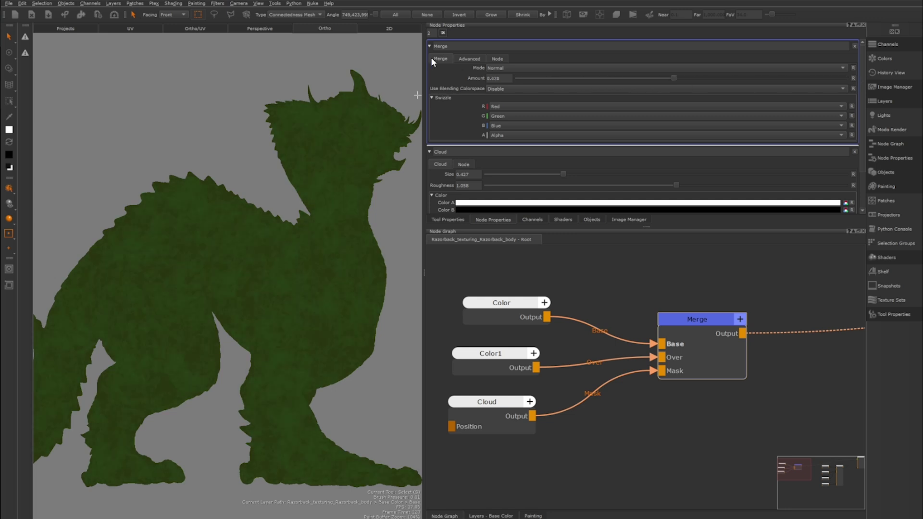
click(464, 58)
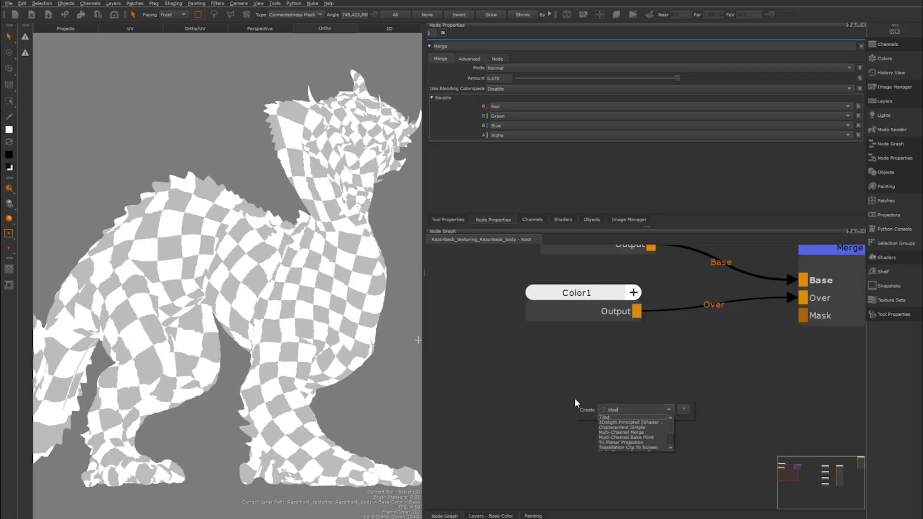
Step: Add a Tiled node below Color1 and assign the black-and-white grunge texture from the Shelf as its tile image
click(608, 416)
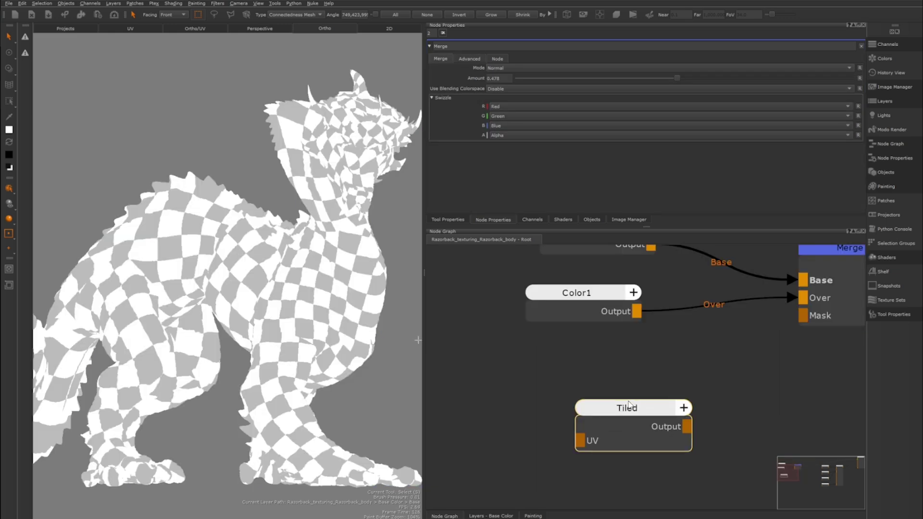
drag(633, 415, 598, 373)
click(519, 117)
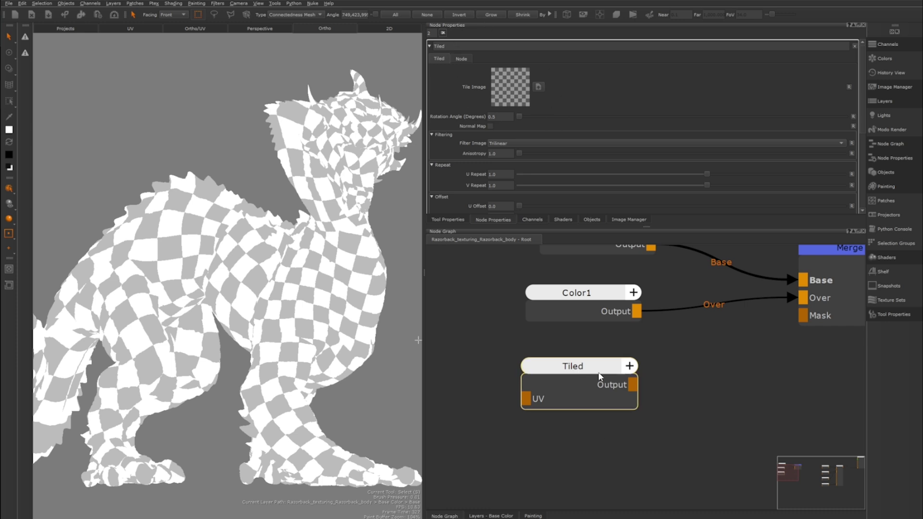
click(881, 271)
drag(797, 457, 510, 87)
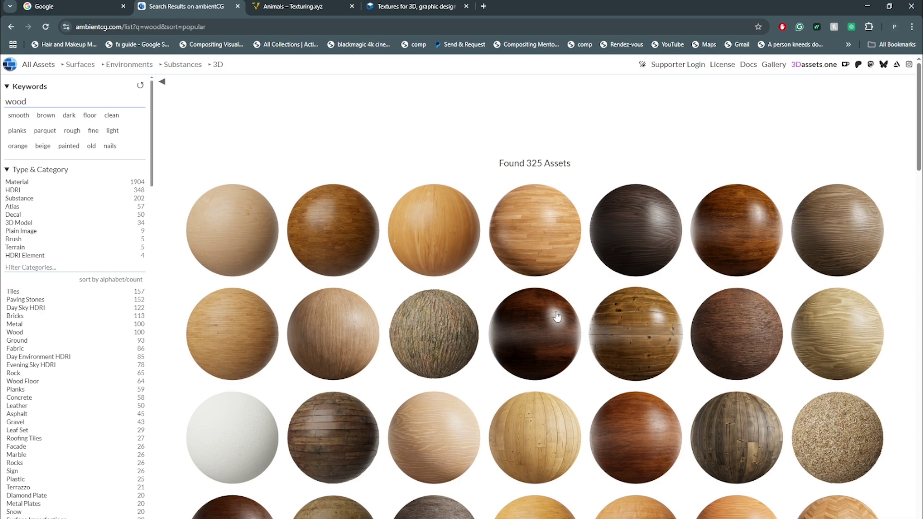
Step: In the web browser, browse the wood materials on ambientCG and the texture library on textures.com
scroll(842, 319, down, 2)
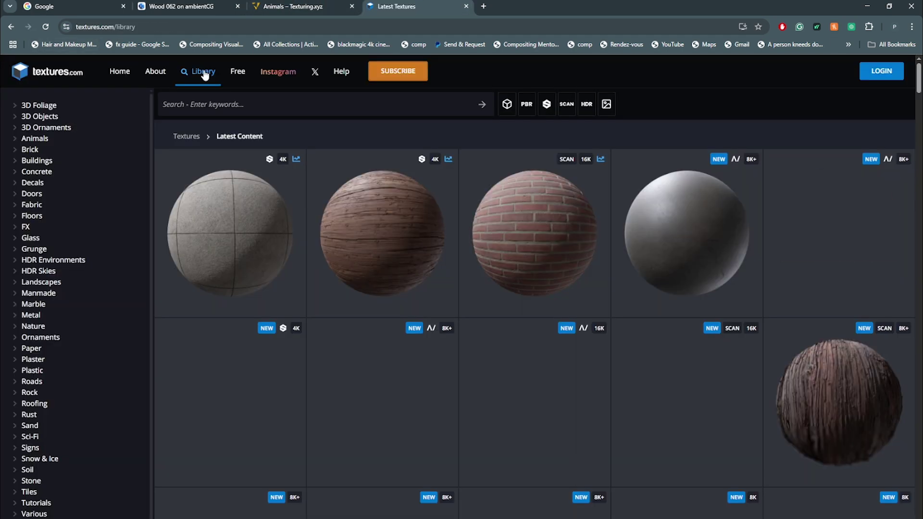
click(202, 71)
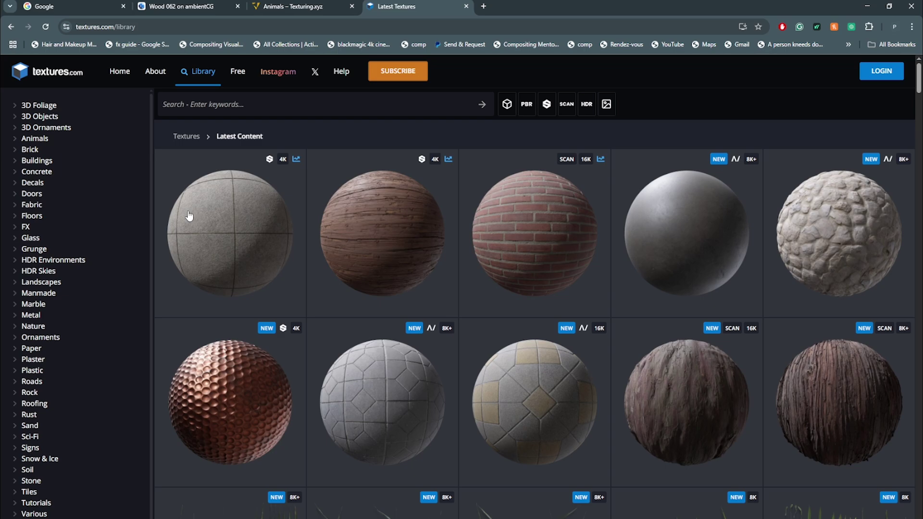
scroll(495, 262, down, 4)
scroll(494, 261, up, 8)
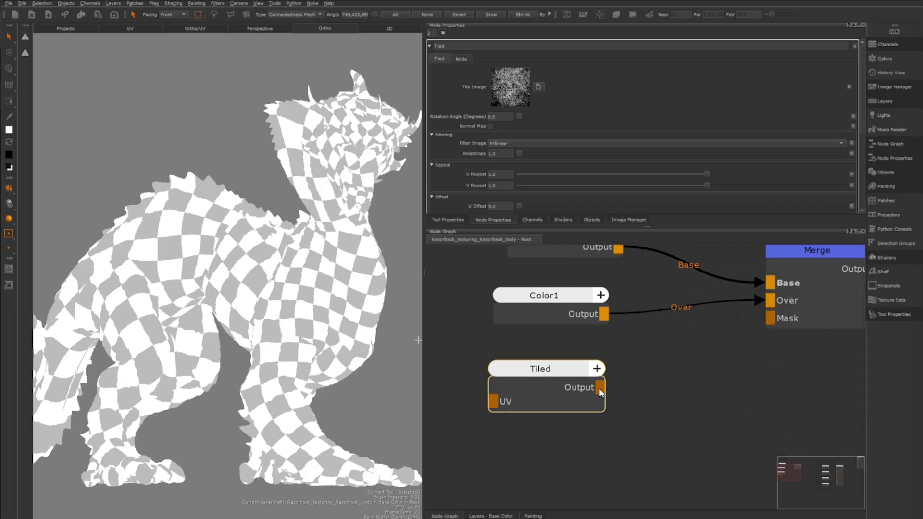
Step: Back in Mari, feed the Tiled node through a Grade node into the Merge's Mask input and set the Grade's Gain to 4.0
drag(599, 388, 772, 317)
click(805, 252)
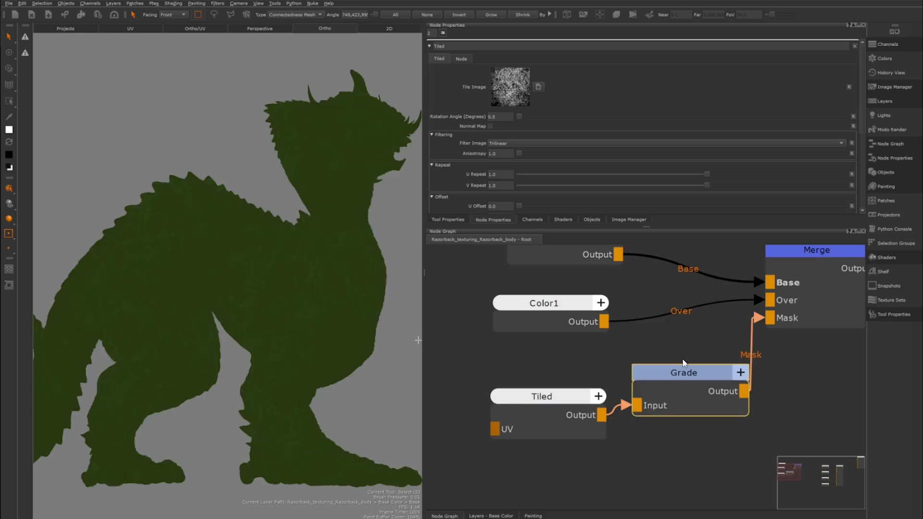
double_click(693, 374)
drag(572, 102, 844, 106)
scroll(662, 385, down, 3)
middle_drag(659, 420, 600, 432)
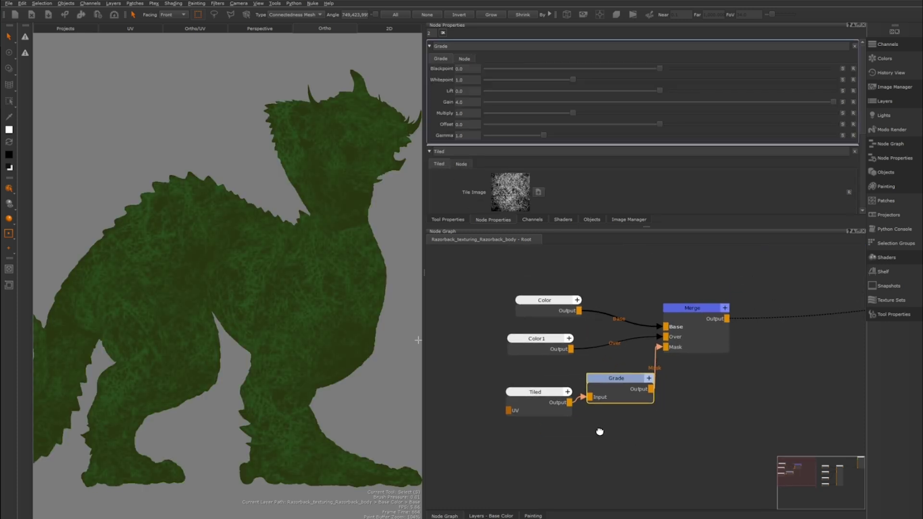
Step: Increase the Tiled node's texture repeat, setting U Repeat to 1.894
click(538, 408)
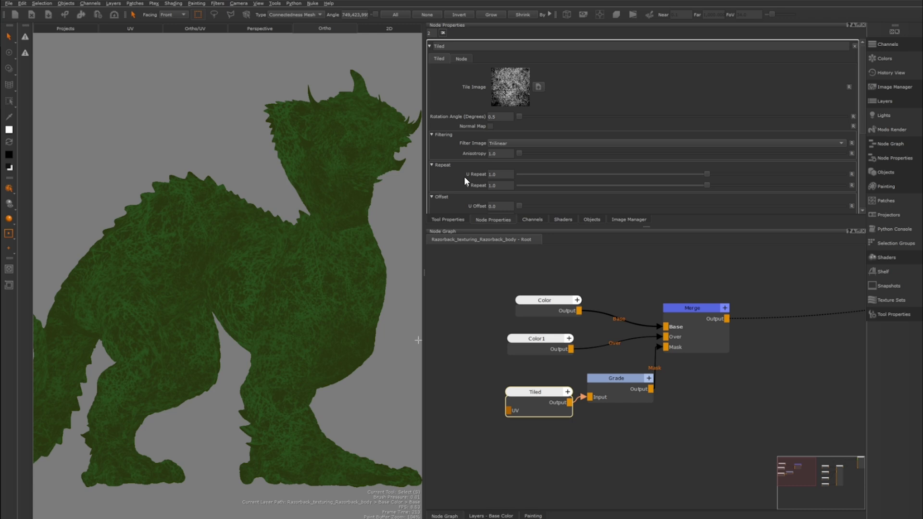
drag(707, 174, 729, 175)
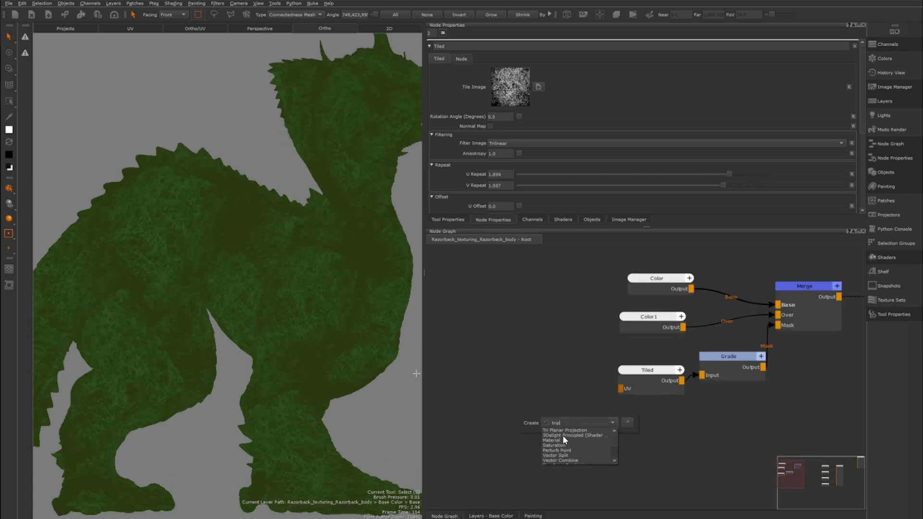
Step: Add a Triplanar Projection node, connect it to the Merge's Mask input and review its front, top and right image settings
click(563, 431)
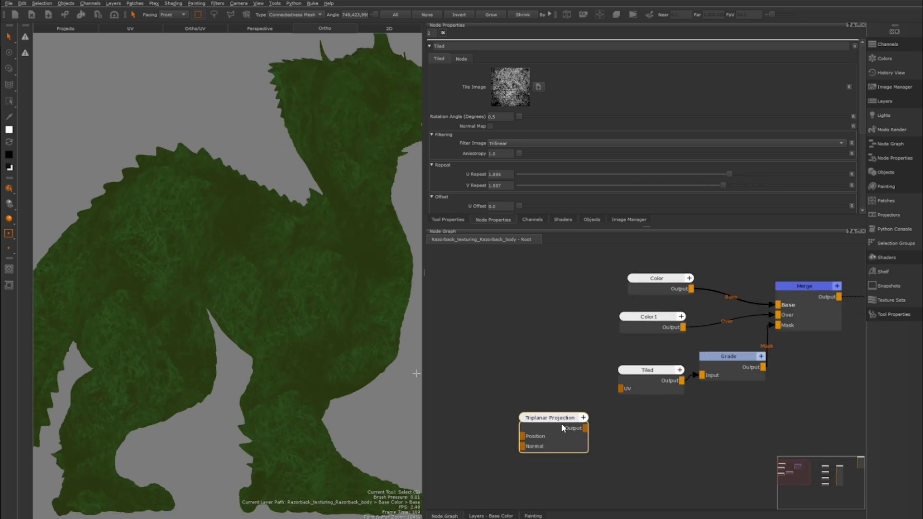
drag(561, 420, 777, 325)
double_click(525, 369)
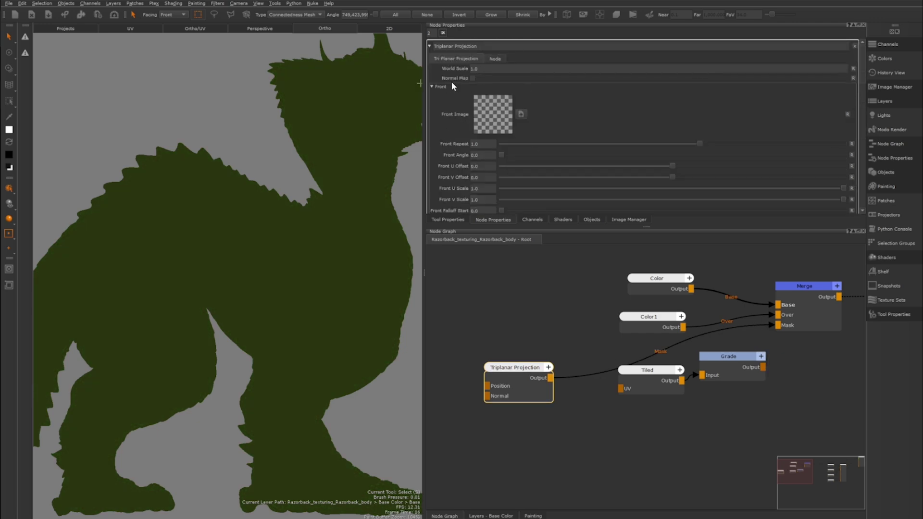
scroll(447, 130, down, 4)
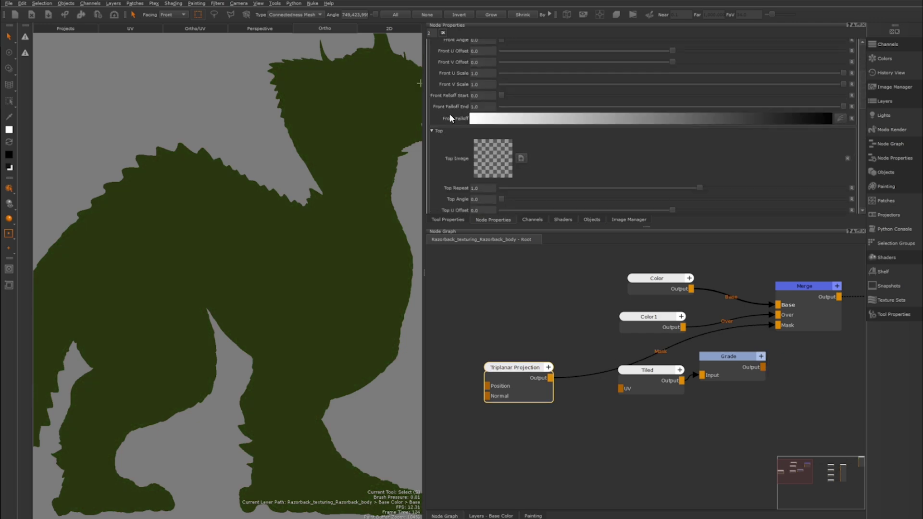
scroll(438, 158, down, 6)
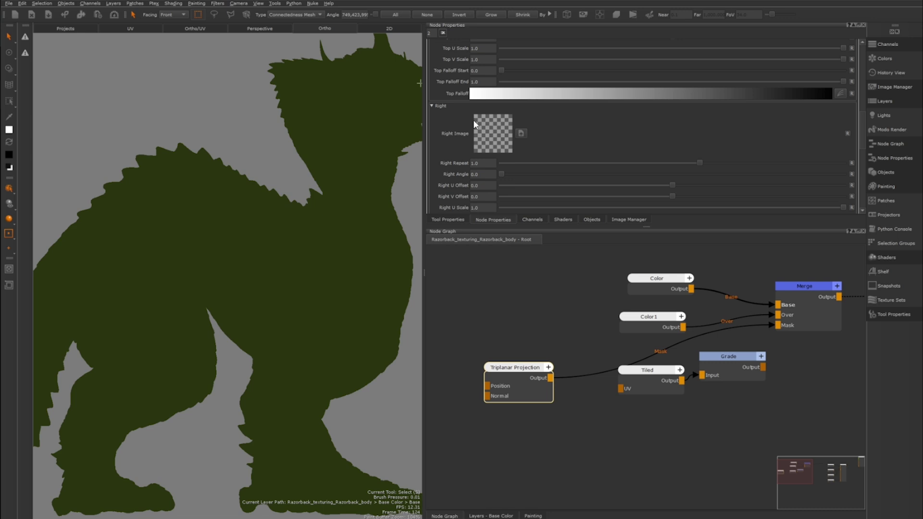
Step: Delete the existing Triplanar Projection node with its empty image slots from the node graph
click(506, 381)
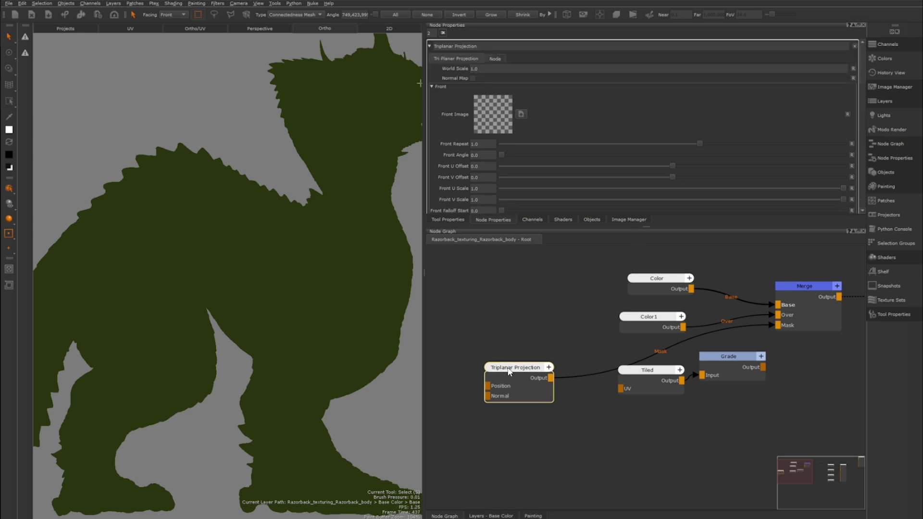
drag(506, 381, 485, 368)
scroll(455, 137, down, 10)
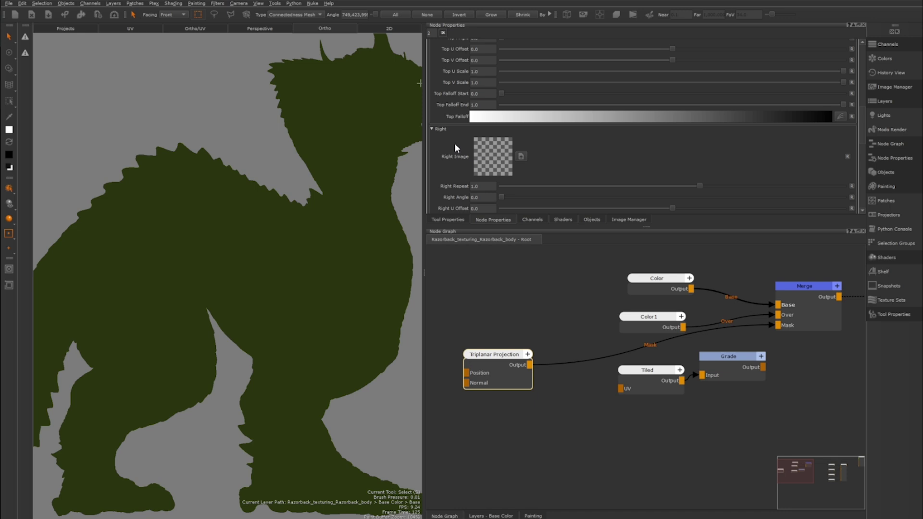
key(Delete)
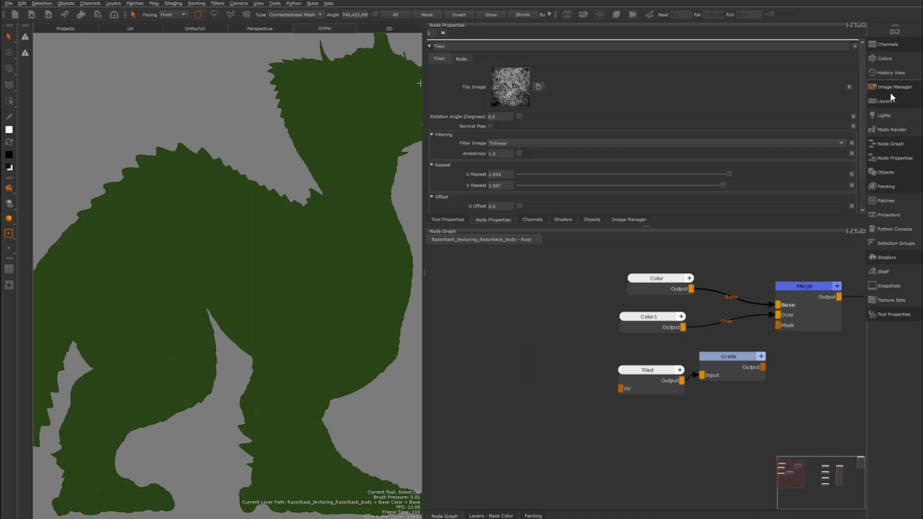
Step: Create a Triplanar Projection node from the Grunge_JF_005 image in the Image Manager so its projection images are already filled
click(887, 85)
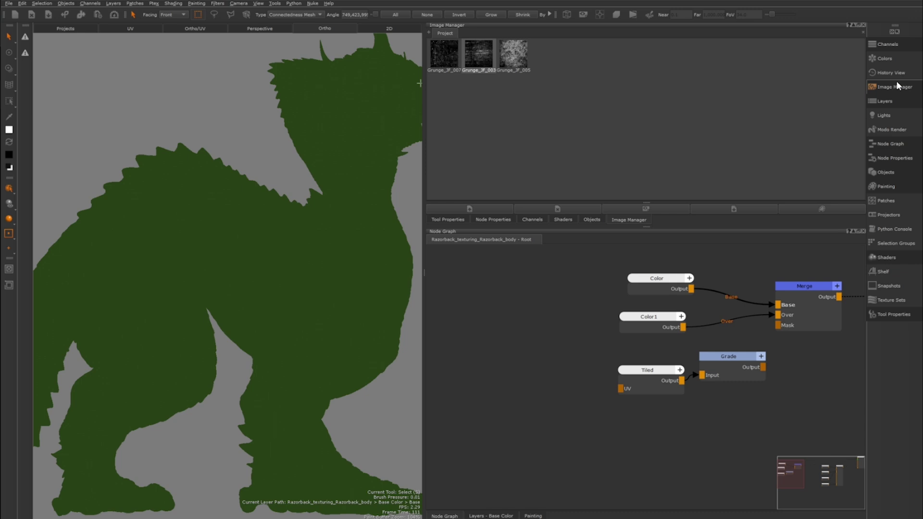
click(476, 210)
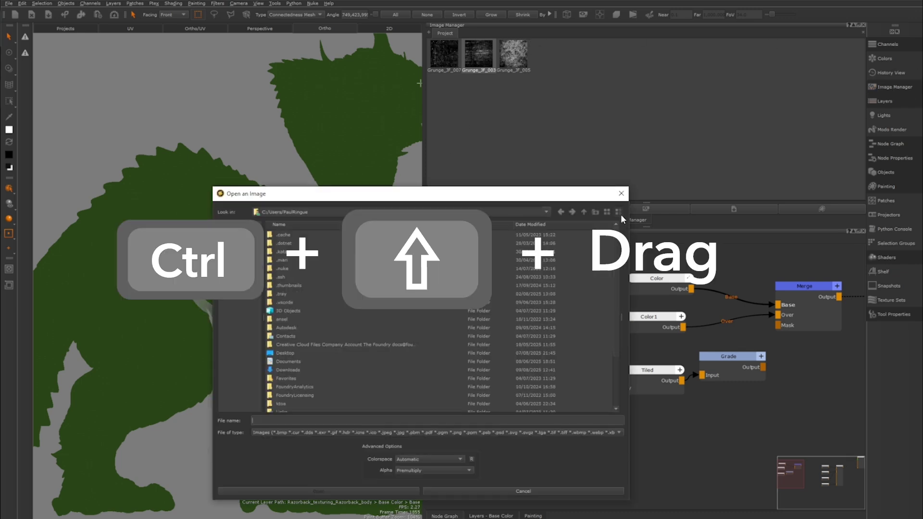
click(620, 193)
ctrl+shift+drag(514, 54, 543, 314)
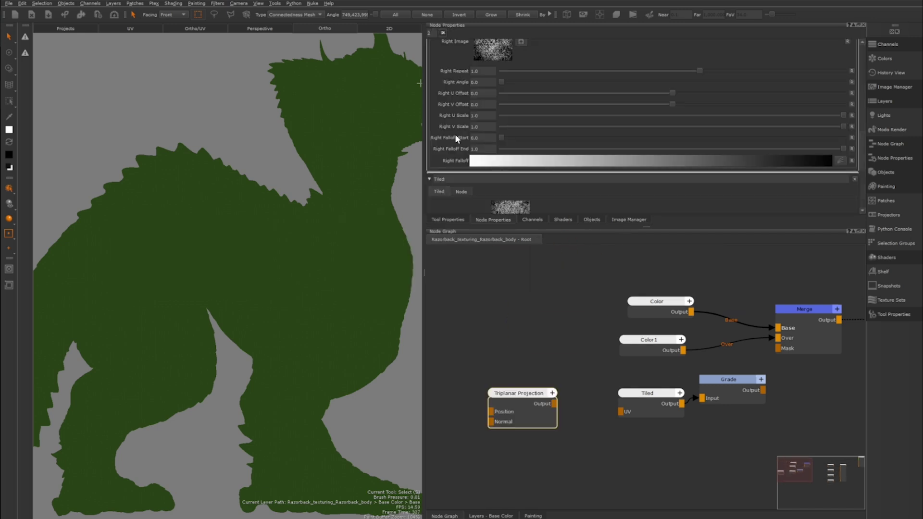
scroll(454, 129, up, 12)
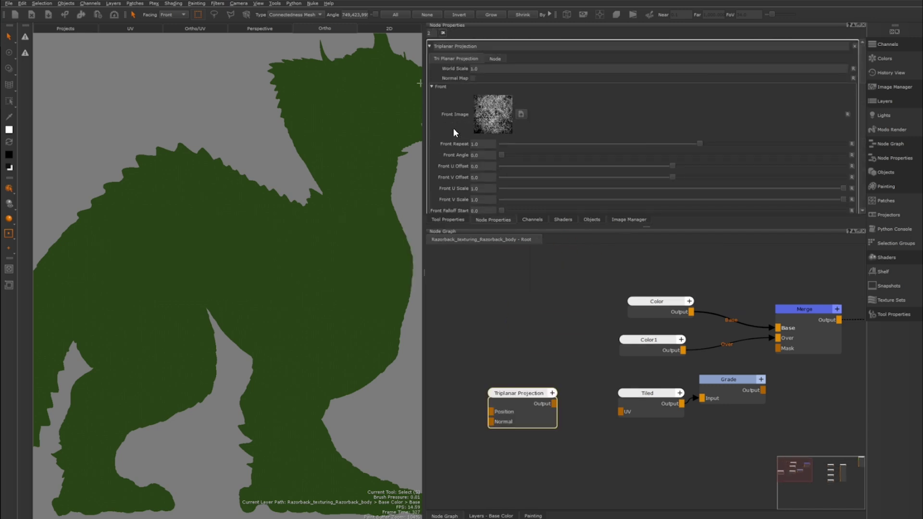
Step: Feed the Triplanar Projection through the Grade node into the Merge's Mask input and set its World Scale to 6.0
drag(538, 393, 779, 350)
middle_drag(788, 370, 625, 288)
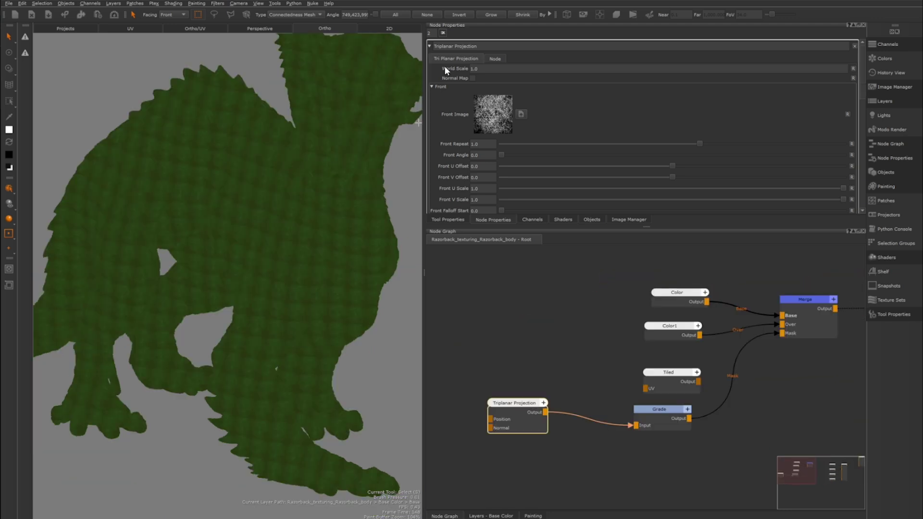
click(464, 68)
text(6)
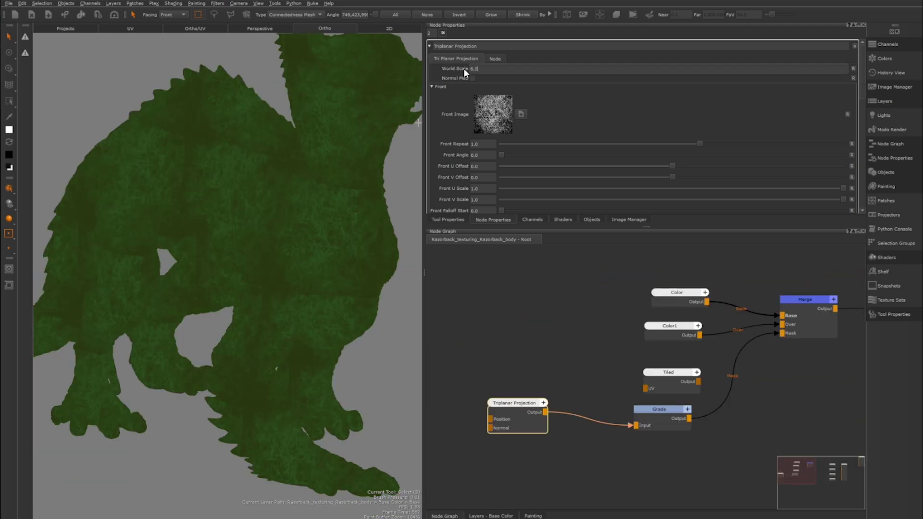
key(Return)
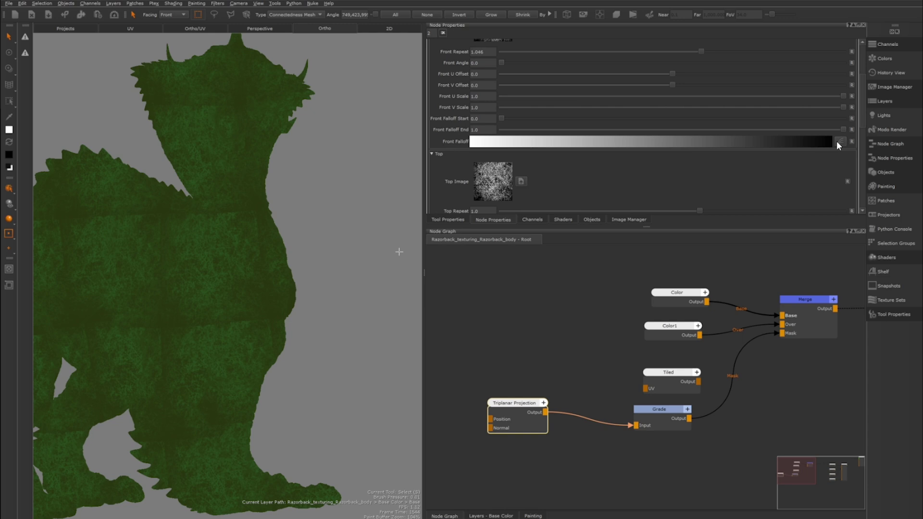
Step: Open the Triplanar Projection's Front Falloff curve for editing
click(838, 141)
drag(838, 174, 862, 195)
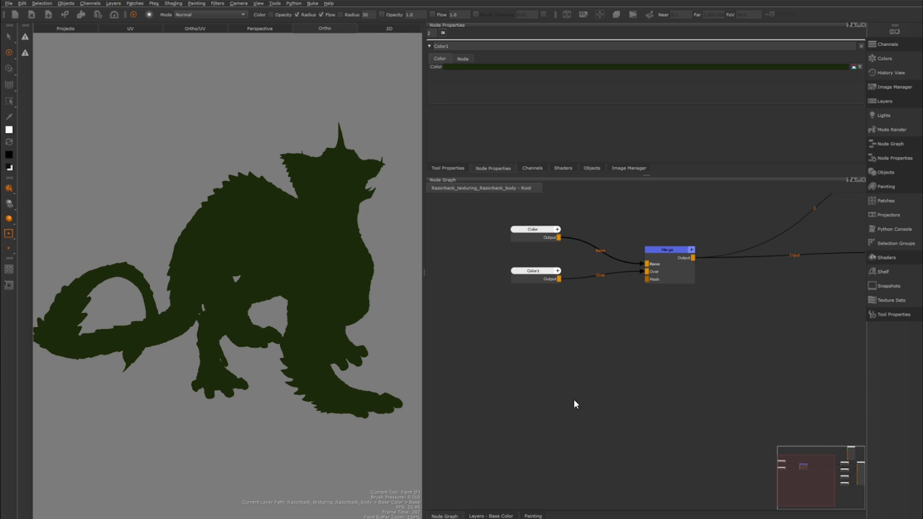
Step: Add a 2048 x 2048, 8bit (Byte) Paint node and place it below the Color1 node
key(p)
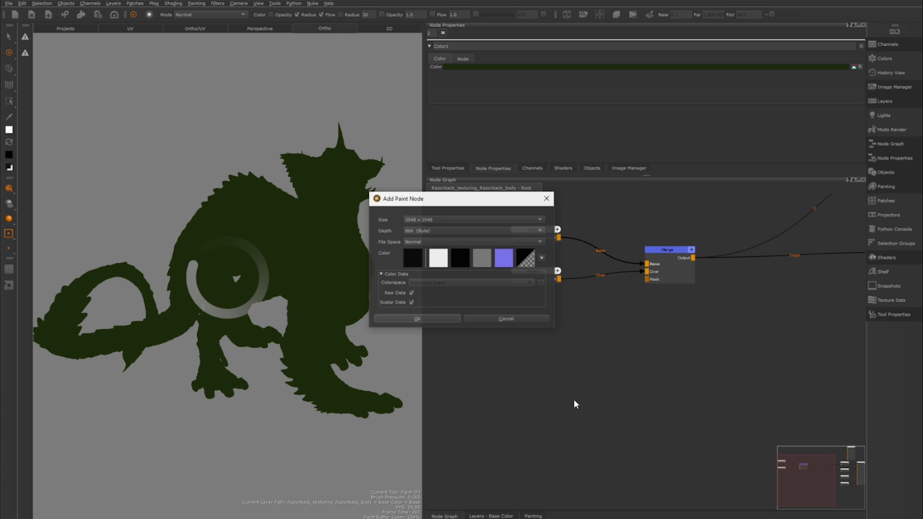
click(466, 219)
click(466, 219)
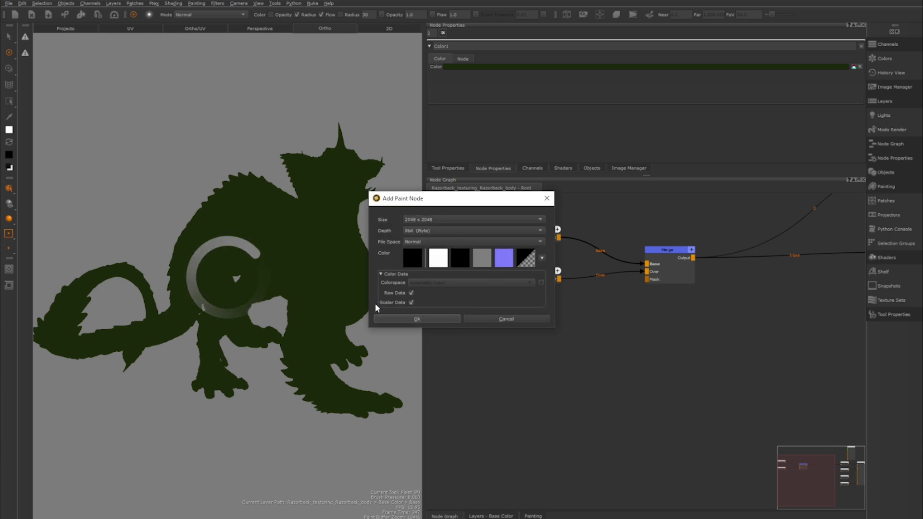
click(417, 318)
drag(618, 409, 556, 339)
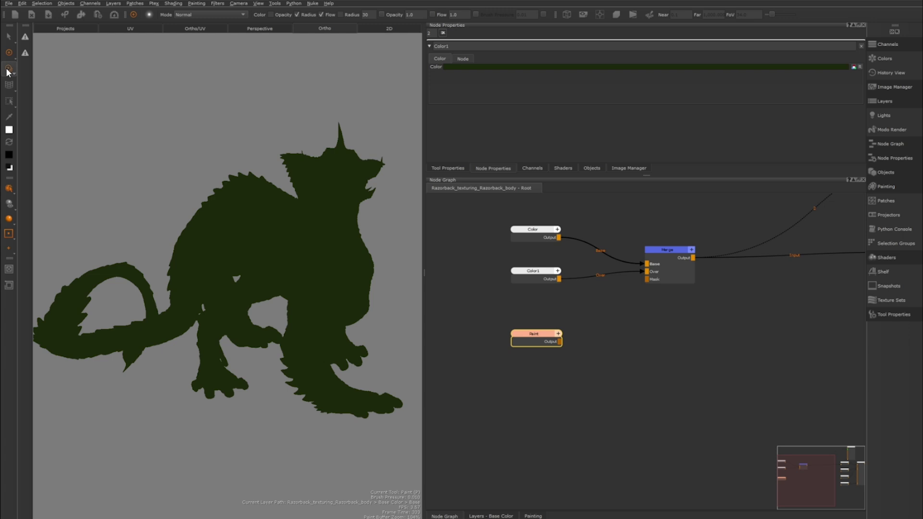
click(7, 72)
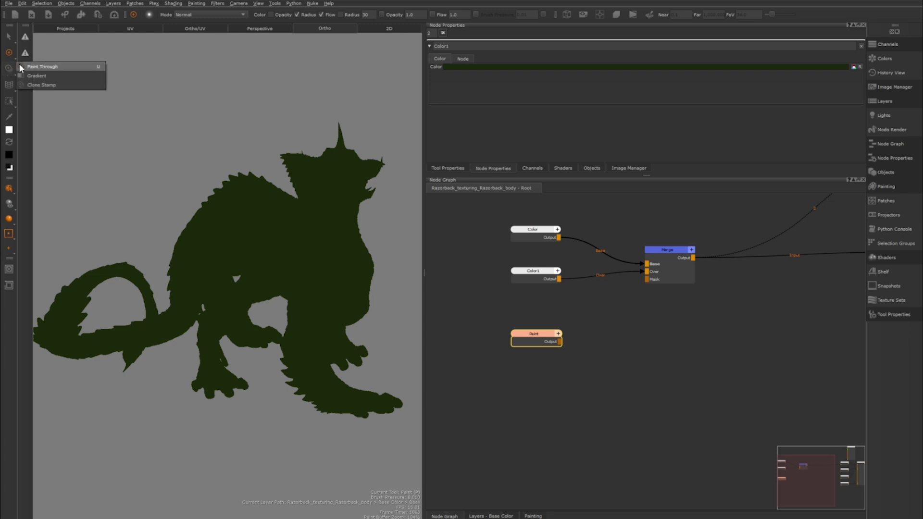
mouse_move(546, 340)
mouse_down()
mouse_move(546, 295)
mouse_move(545, 334)
mouse_up()
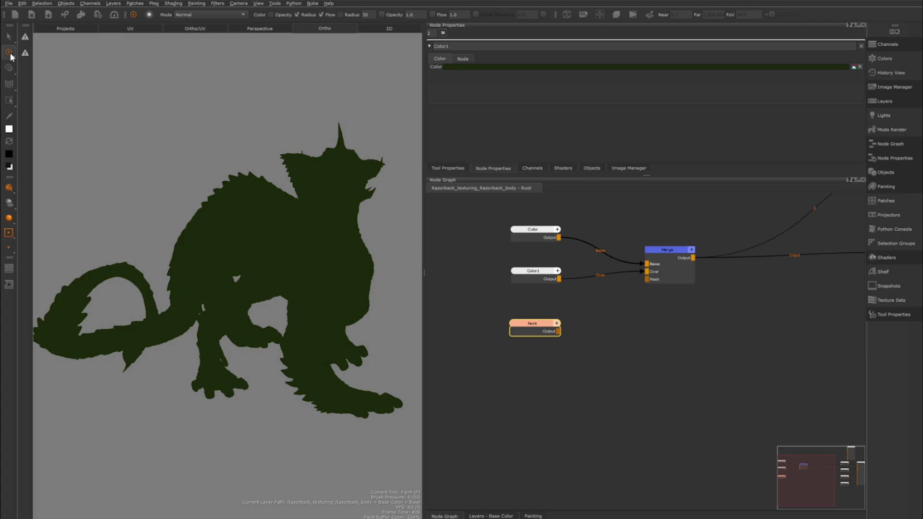
Step: Switch to the web browser to view the Animals material collection on texturing.xyz
key(alt+Tab)
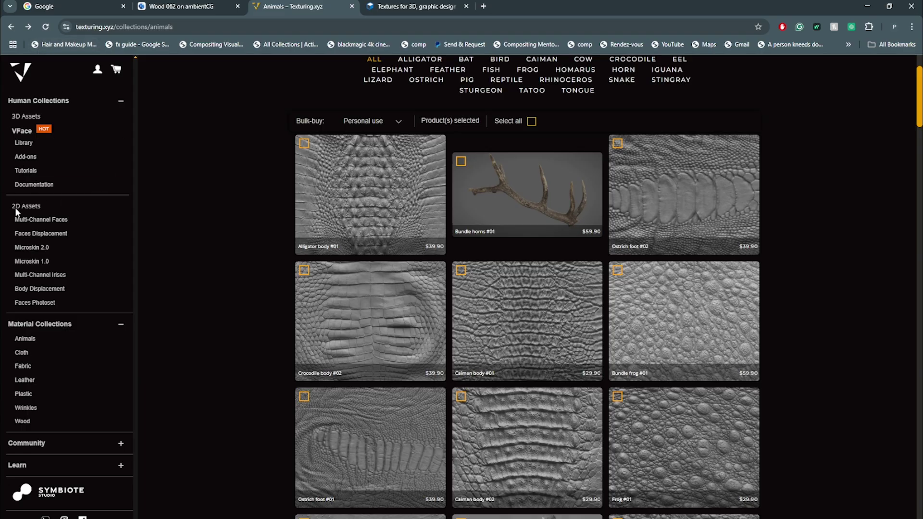